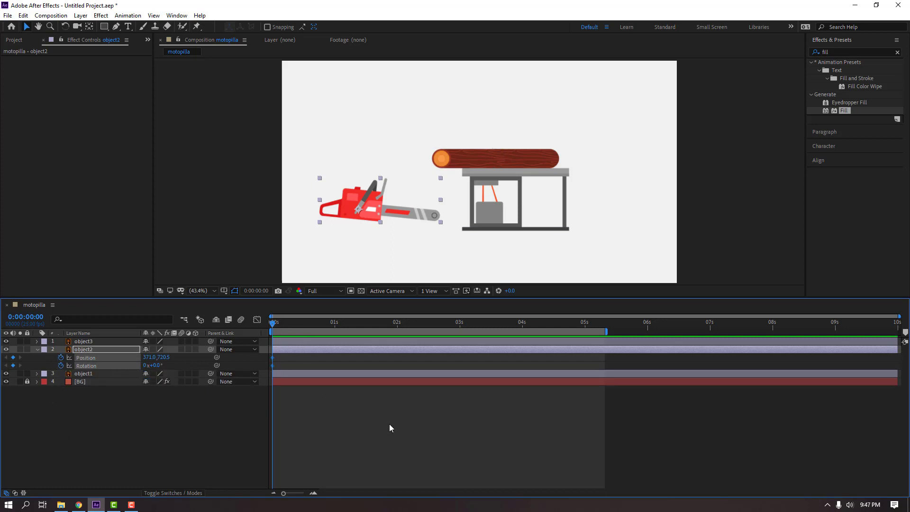
Keyframe object2 (the chainsaw) at 0:00:00:10 with position 371, 289.5 and rotation -15°, and preview the motion
{"action": "key", "text": "shift+Page_Down"}
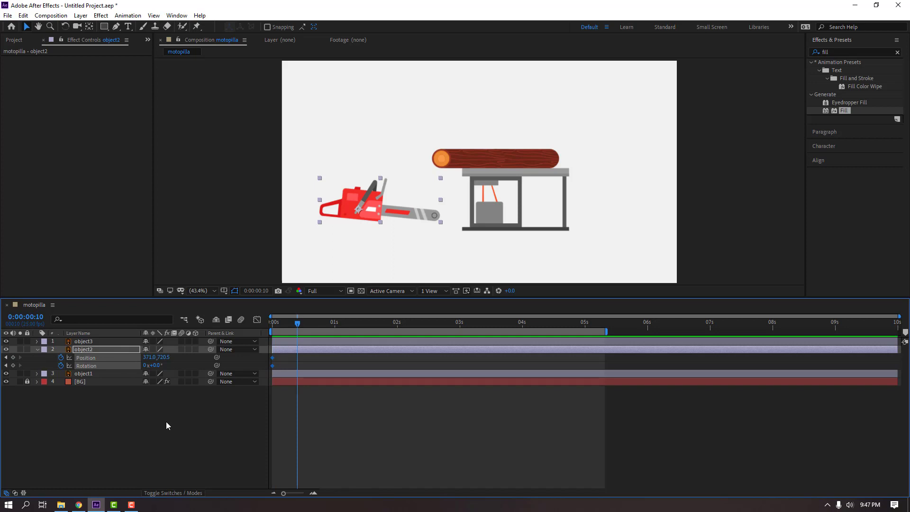
{"action": "left_click_drag", "start_coordinate": [163, 357], "coordinate": [71, 357]}
{"action": "left_click_drag", "start_coordinate": [0, 354], "coordinate": [0, 356]}
{"action": "left_click_drag", "start_coordinate": [165, 357], "coordinate": [143, 365]}
{"action": "left_click", "coordinate": [151, 408]}
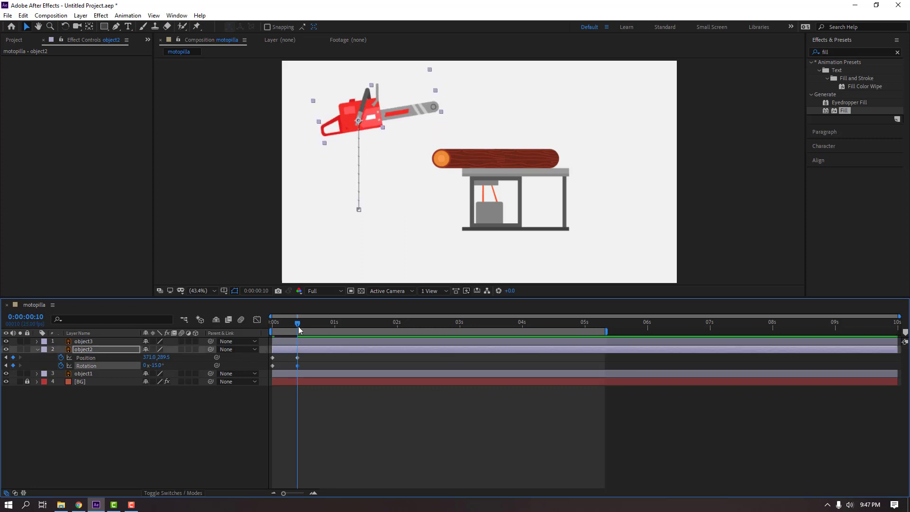
{"action": "key", "text": "space"}
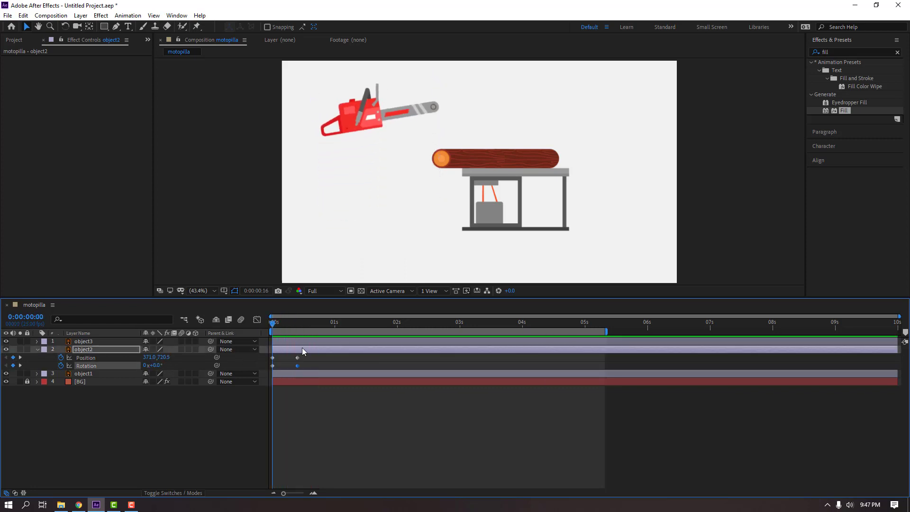
Keyframe the chainsaw at 0:00:00:20 with position 428, 372.5 and rotation 3°, dipping it toward the log
{"action": "left_click_drag", "start_coordinate": [288, 324], "coordinate": [297, 327]}
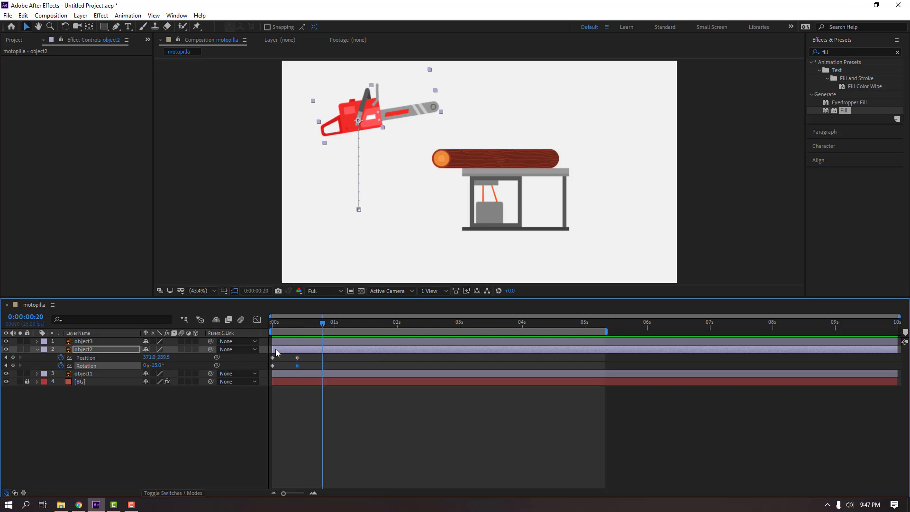
{"action": "left_click_drag", "start_coordinate": [169, 358], "coordinate": [340, 358]}
{"action": "key", "text": "space"}
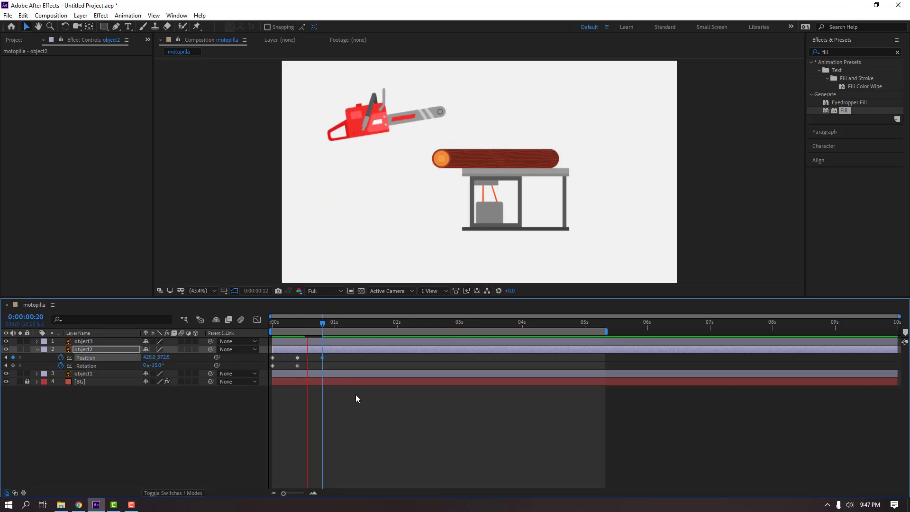
{"action": "key", "text": "space"}
{"action": "left_click_drag", "start_coordinate": [305, 327], "coordinate": [324, 327]}
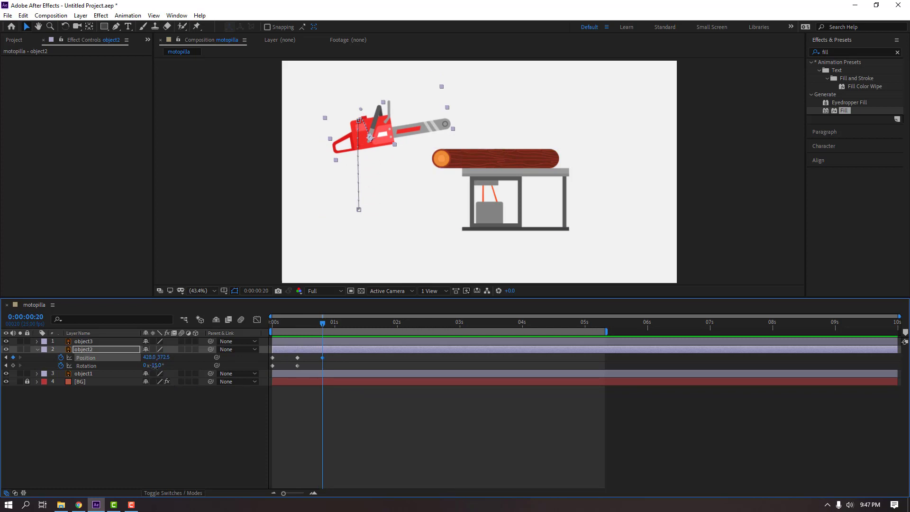
{"action": "left_click_drag", "start_coordinate": [155, 365], "coordinate": [164, 368]}
Keyframe the chainsaw at 0:00:01:05 with position 491, 275.5 and rotation -9°, then apply Easy Ease to all its position and rotation keyframes
{"action": "left_click_drag", "start_coordinate": [290, 325], "coordinate": [325, 327]}
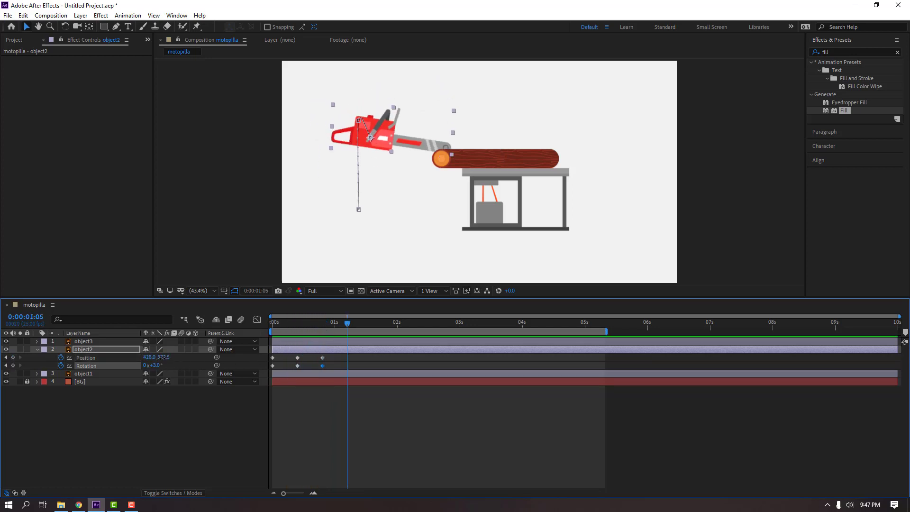
{"action": "mouse_move", "coordinate": [162, 358]}
{"action": "left_mouse_down"}
{"action": "mouse_move", "coordinate": [150, 365]}
{"action": "mouse_move", "coordinate": [179, 368]}
{"action": "mouse_move", "coordinate": [148, 364]}
{"action": "left_mouse_up"}
{"action": "left_click_drag", "start_coordinate": [363, 358], "coordinate": [261, 376]}
{"action": "right_click", "coordinate": [273, 366]}
{"action": "mouse_move", "coordinate": [337, 484]}
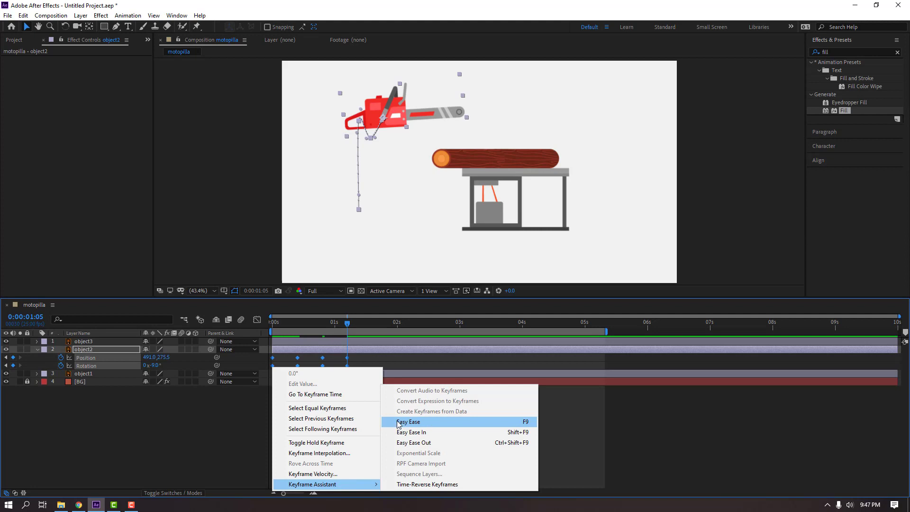
{"action": "left_click", "coordinate": [518, 423]}
{"action": "left_click", "coordinate": [496, 457]}
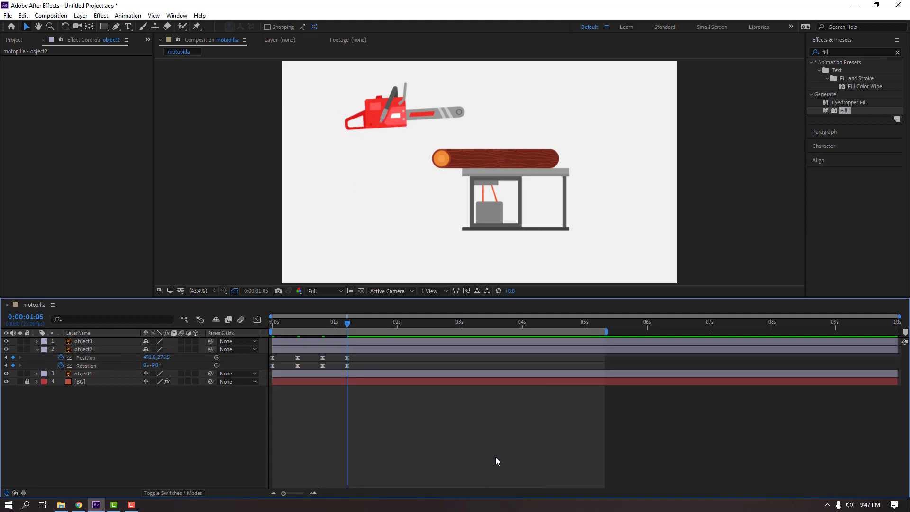
{"action": "key", "text": "space"}
{"action": "key", "text": "space"}
Stretch all the chainsaw's keyframes proportionally so the last pair lands at about 2 seconds, and preview the slower motion
{"action": "left_click_drag", "start_coordinate": [357, 357], "coordinate": [266, 374]}
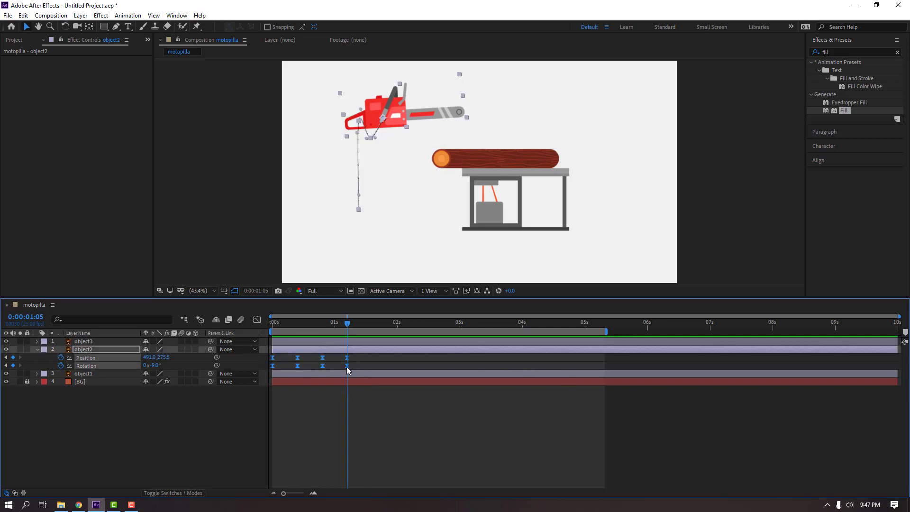
{"action": "left_click_drag", "start_coordinate": [348, 370], "coordinate": [397, 370]}
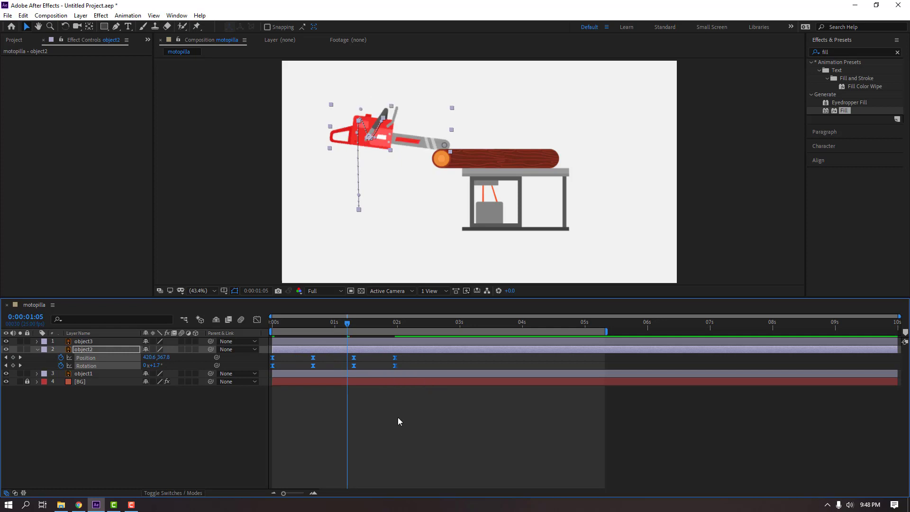
{"action": "left_click", "coordinate": [397, 417]}
{"action": "key", "text": "space"}
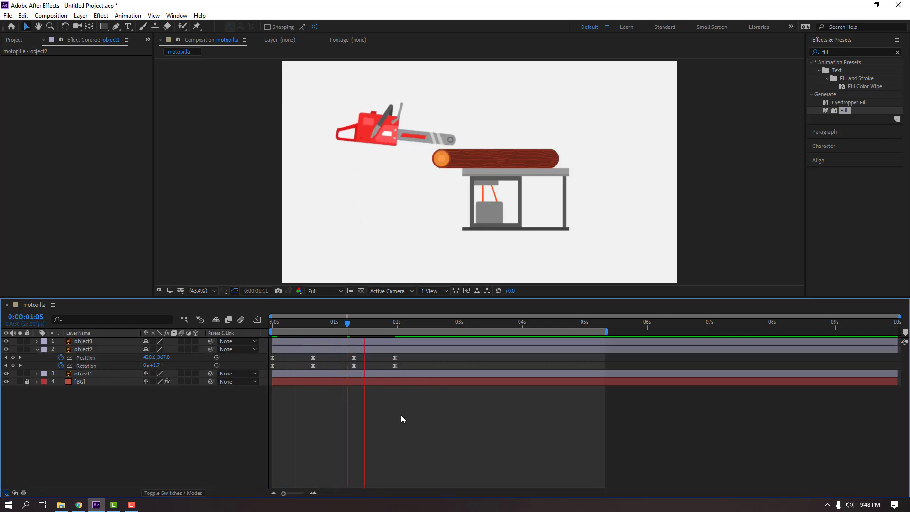
{"action": "left_click", "coordinate": [472, 369]}
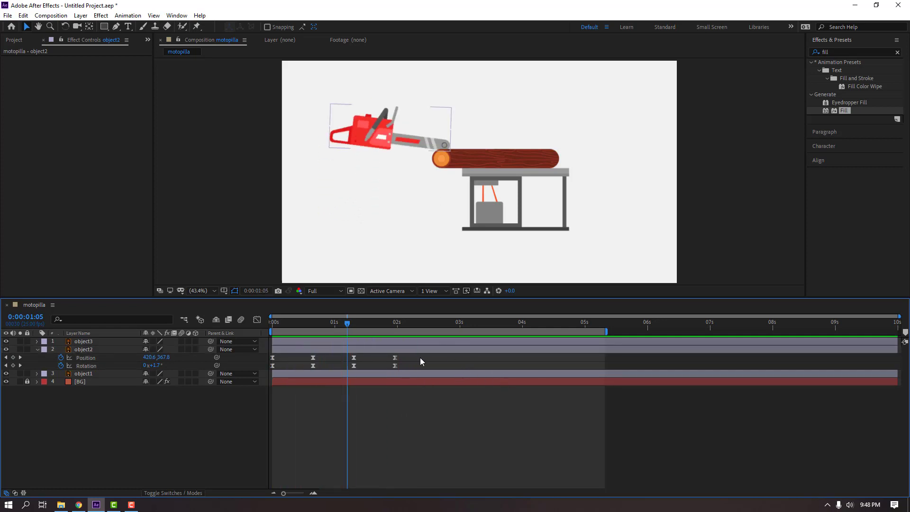
Open the Graph Editor for the chainsaw's selected position and rotation keyframes
{"action": "left_click_drag", "start_coordinate": [431, 355], "coordinate": [263, 376]}
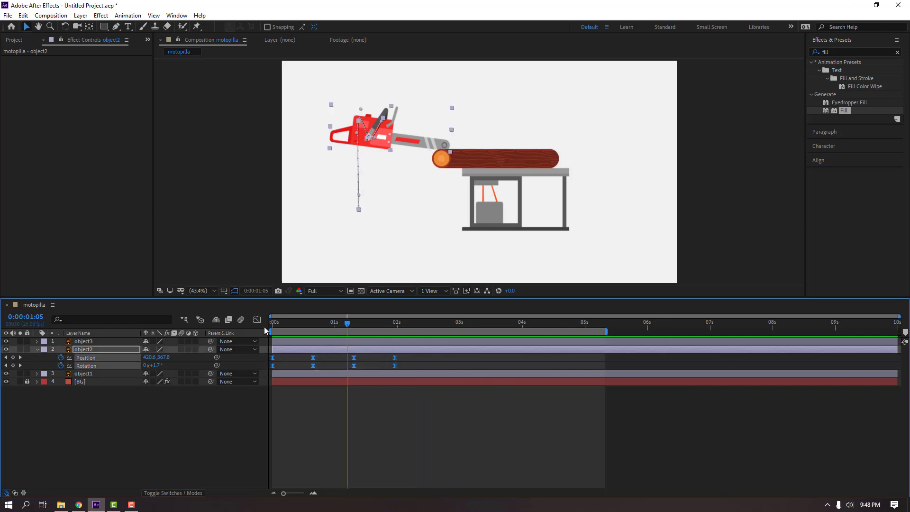
{"action": "left_click", "coordinate": [258, 321]}
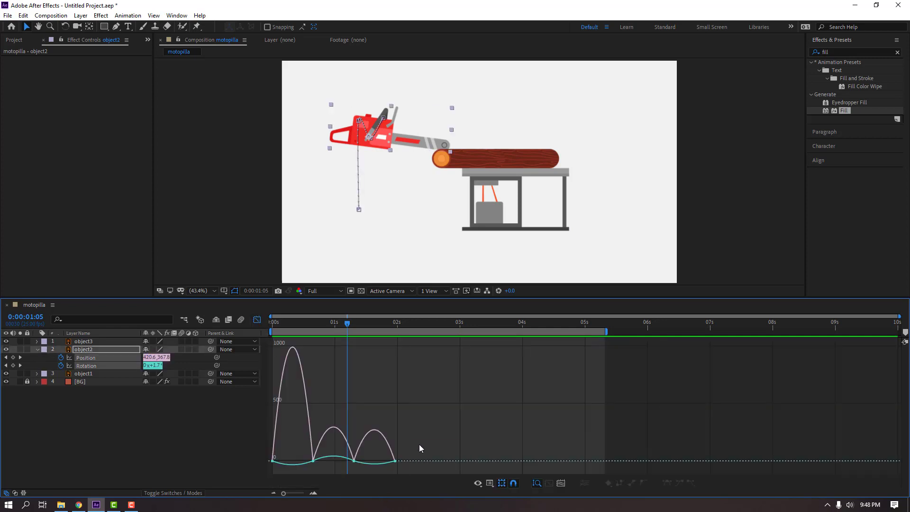
Try lengthening the easing handles of all the chainsaw's keyframes in the speed graph, preview the results, and undo the handle changes
{"action": "left_click_drag", "start_coordinate": [424, 449], "coordinate": [258, 467]}
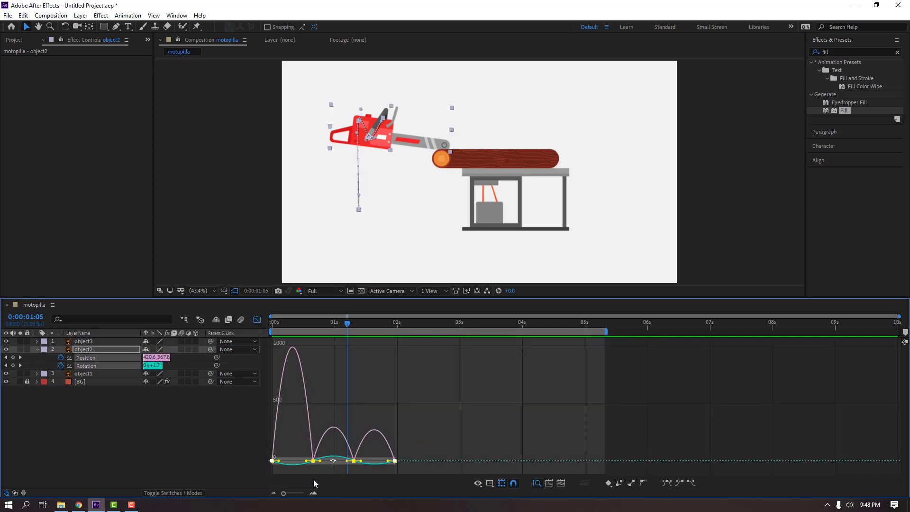
{"action": "left_click_drag", "start_coordinate": [387, 461], "coordinate": [364, 463]}
{"action": "key", "text": "space"}
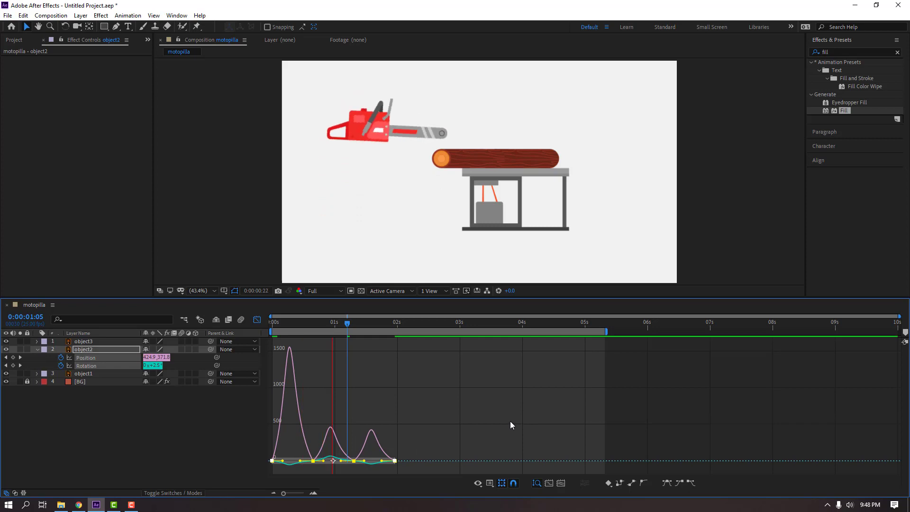
{"action": "key", "text": "space"}
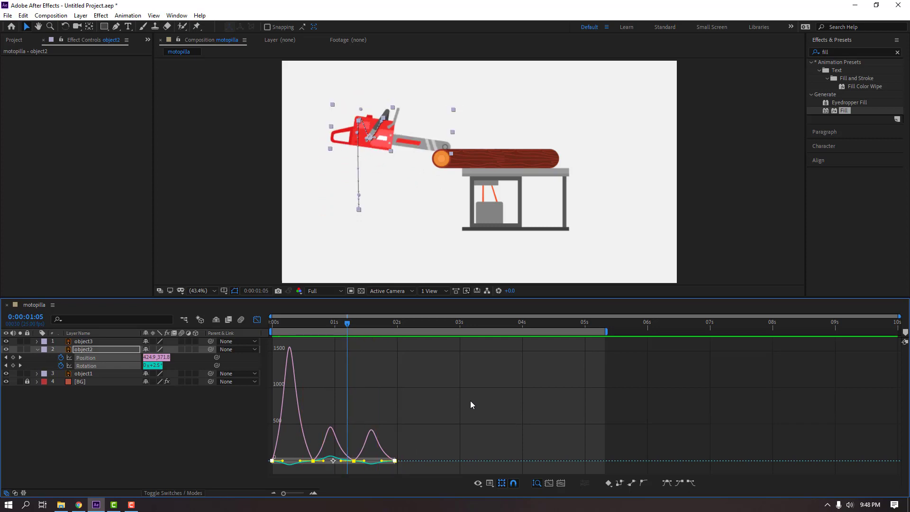
{"action": "key", "text": "ctrl+z"}
{"action": "key", "text": "space"}
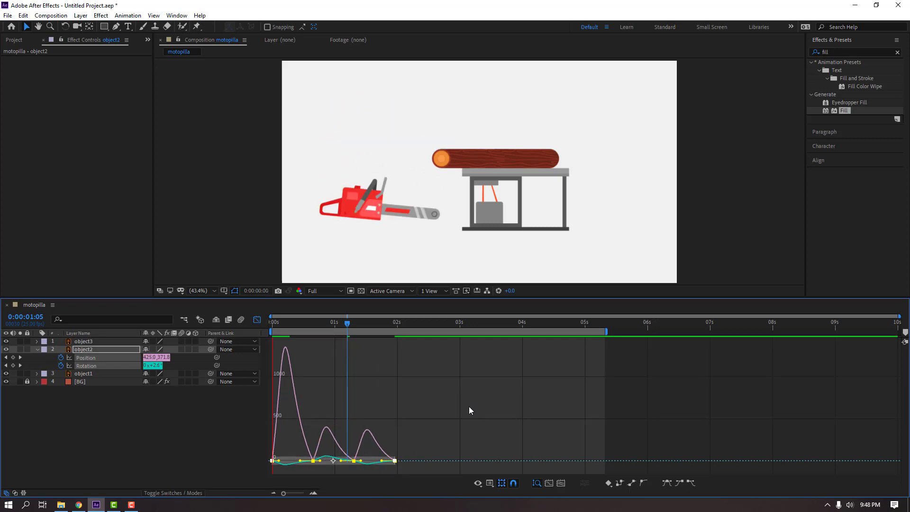
{"action": "key", "text": "space"}
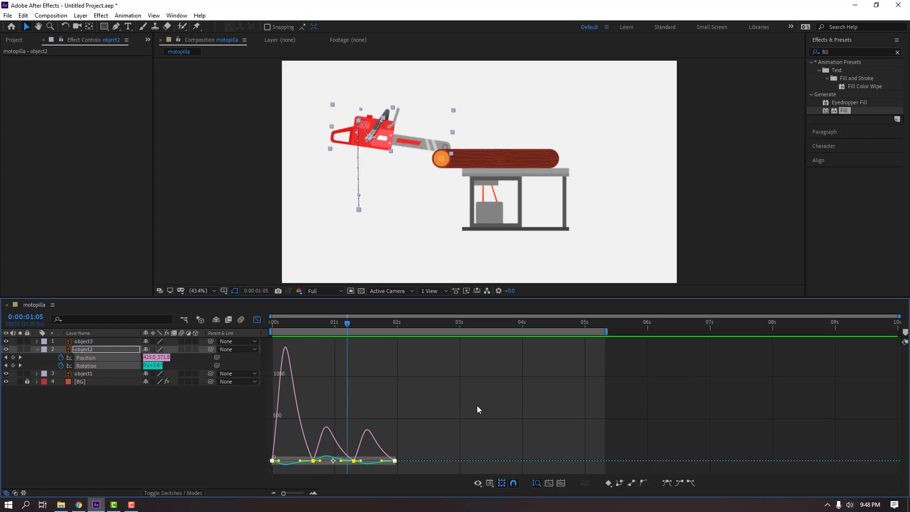
{"action": "key", "text": "ctrl+z"}
{"action": "left_click", "coordinate": [437, 445]}
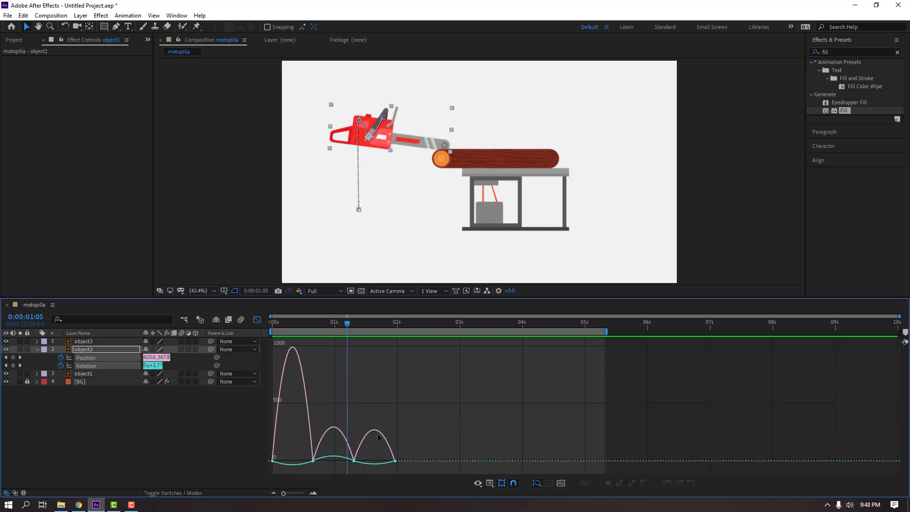
Reshape only the first position speed curve so it peaks early and slows gradually, preview it, and return to the keyframe view
{"action": "left_click", "coordinate": [306, 420]}
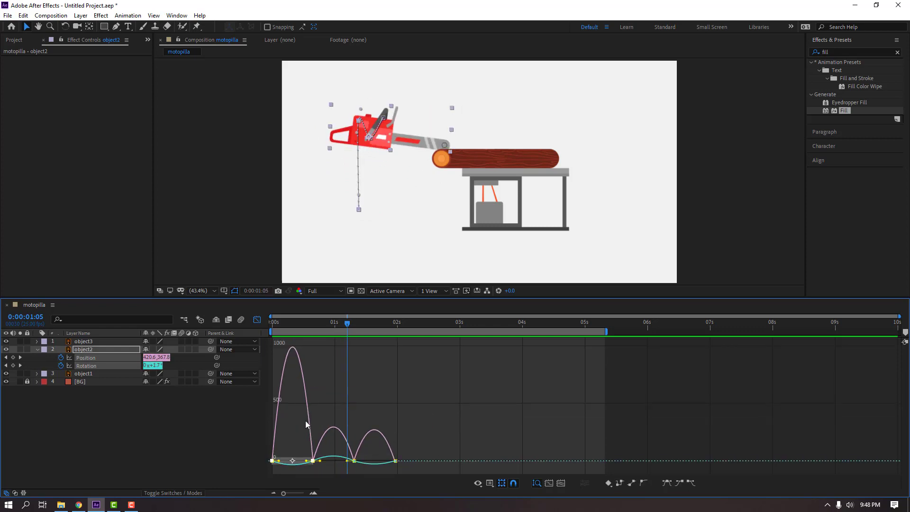
{"action": "left_click_drag", "start_coordinate": [306, 462], "coordinate": [302, 464]}
{"action": "key", "text": "space"}
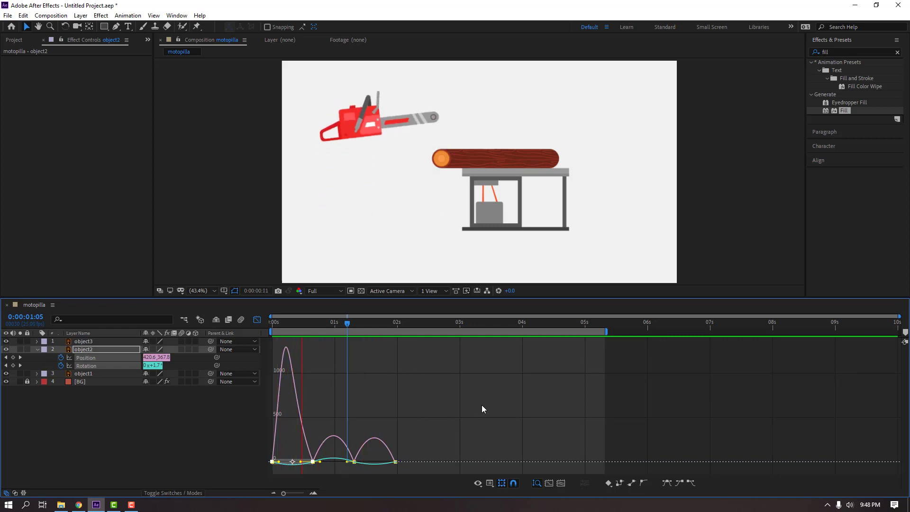
{"action": "key", "text": "space"}
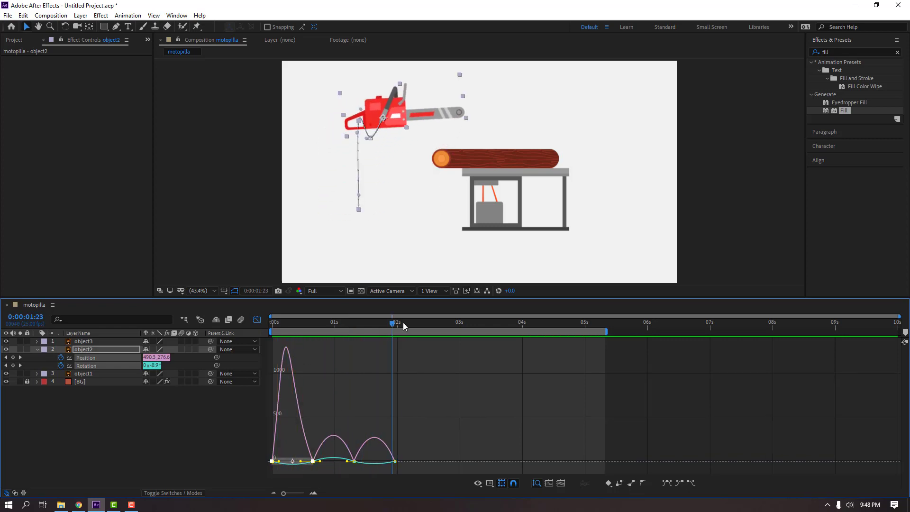
{"action": "left_click", "coordinate": [256, 321]}
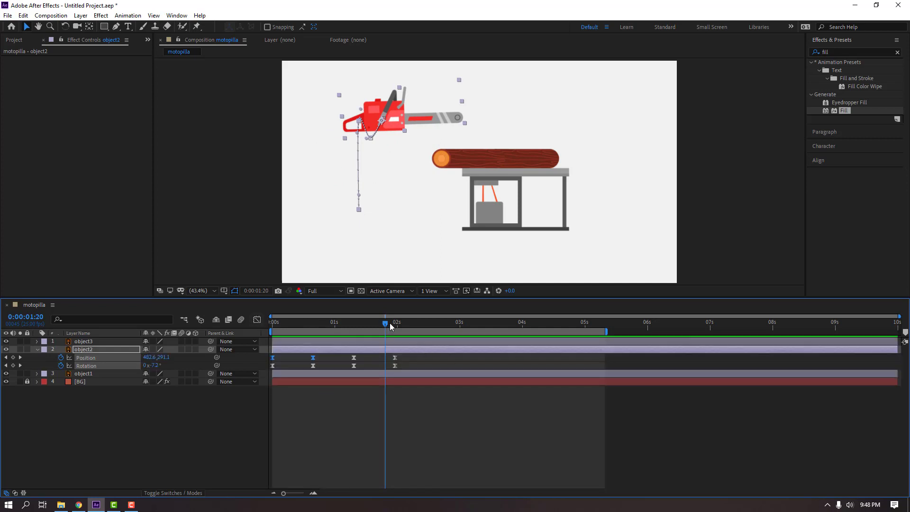
Keyframe the chainsaw at 0:00:02:13 with position 633, 404.5 and rotation 6° so its blade cuts into the log's end
{"action": "left_click_drag", "start_coordinate": [390, 326], "coordinate": [430, 327]}
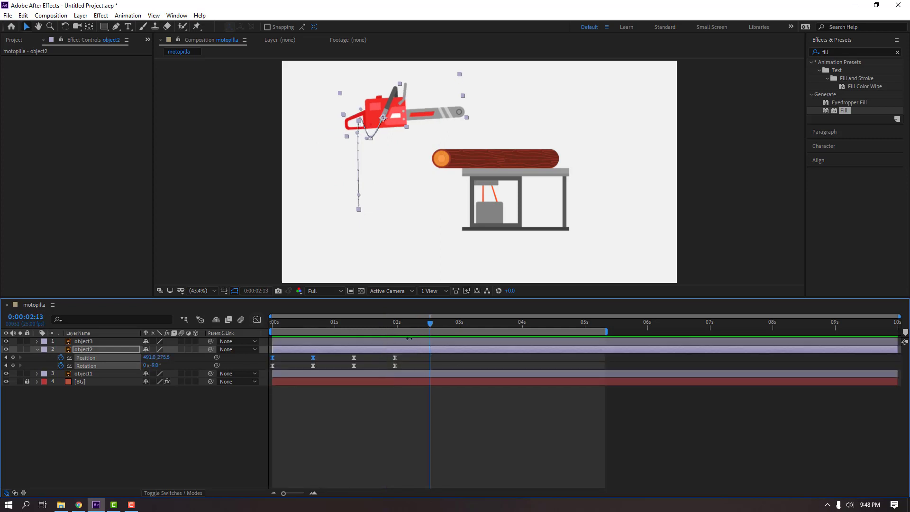
{"action": "left_click", "coordinate": [215, 435]}
{"action": "left_click_drag", "start_coordinate": [164, 359], "coordinate": [214, 352]}
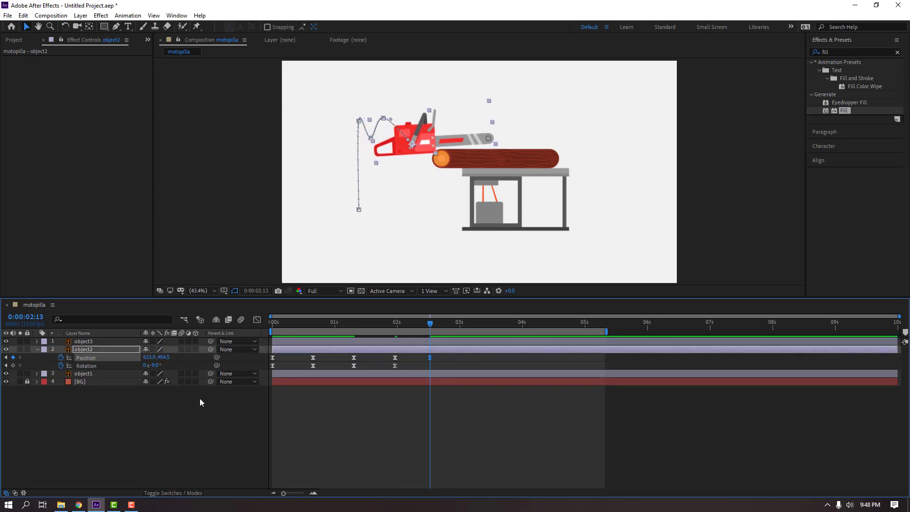
{"action": "left_click_drag", "start_coordinate": [153, 366], "coordinate": [147, 366]}
{"action": "left_click_drag", "start_coordinate": [375, 324], "coordinate": [429, 336]}
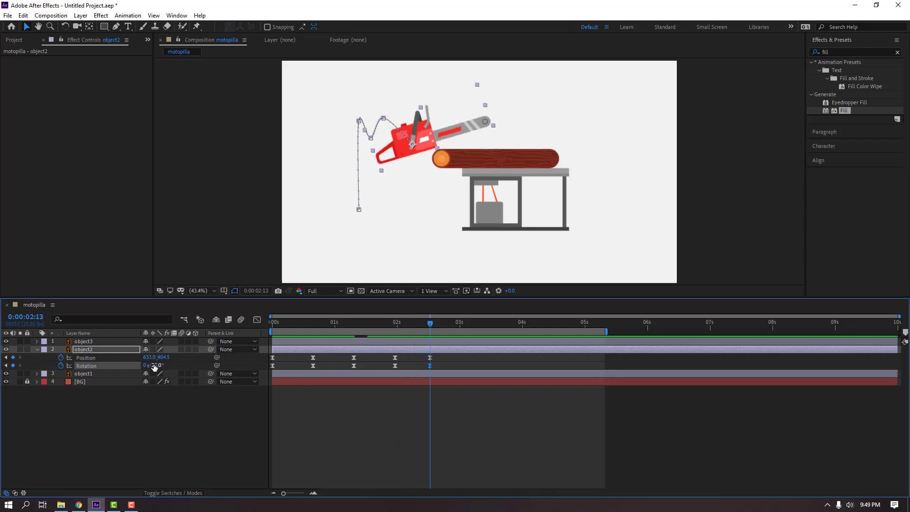
{"action": "left_click_drag", "start_coordinate": [155, 367], "coordinate": [289, 364]}
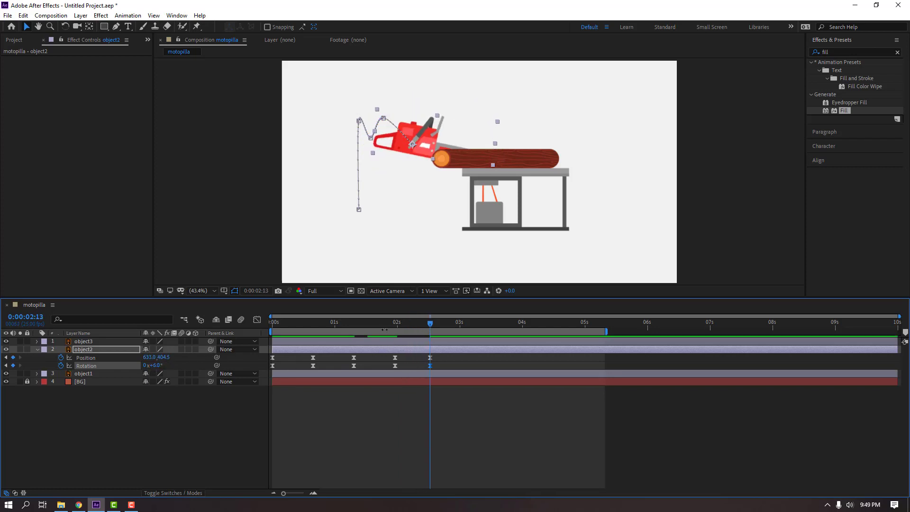
Keyframe the chainsaw at 0:00:03:01 with position 633, 341.5 and rotation -27°, and at 0:00:03:16 with position about 788, 449.5 and rotation 7°
{"action": "left_click_drag", "start_coordinate": [385, 330], "coordinate": [460, 335]}
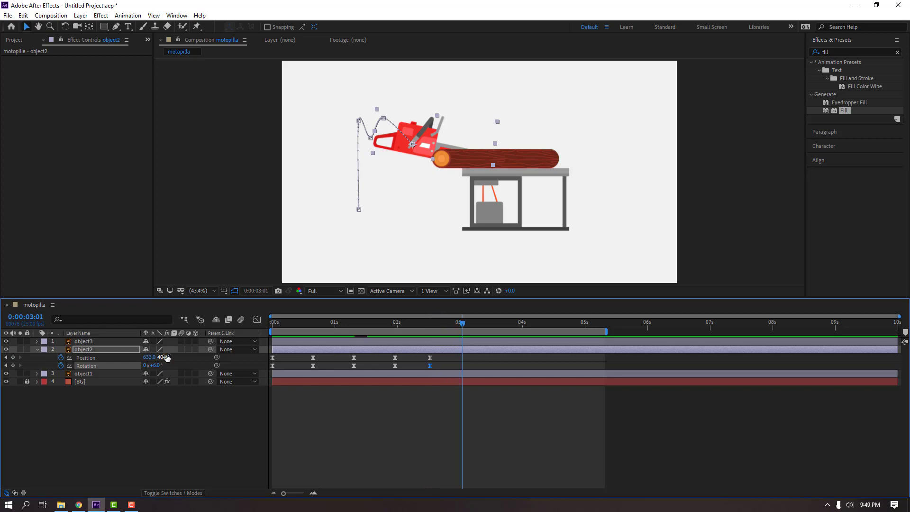
{"action": "left_click_drag", "start_coordinate": [167, 358], "coordinate": [139, 366]}
{"action": "left_click_drag", "start_coordinate": [416, 328], "coordinate": [465, 331]}
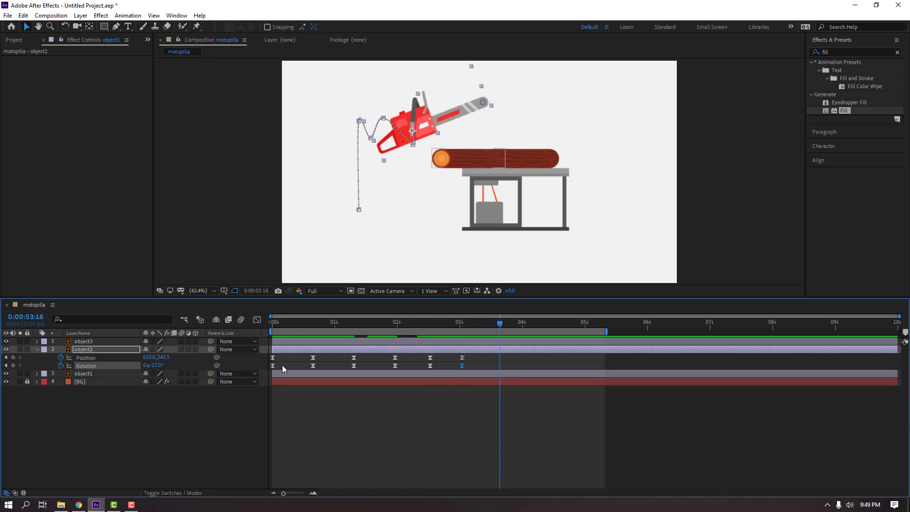
{"action": "left_click_drag", "start_coordinate": [164, 363], "coordinate": [221, 358]}
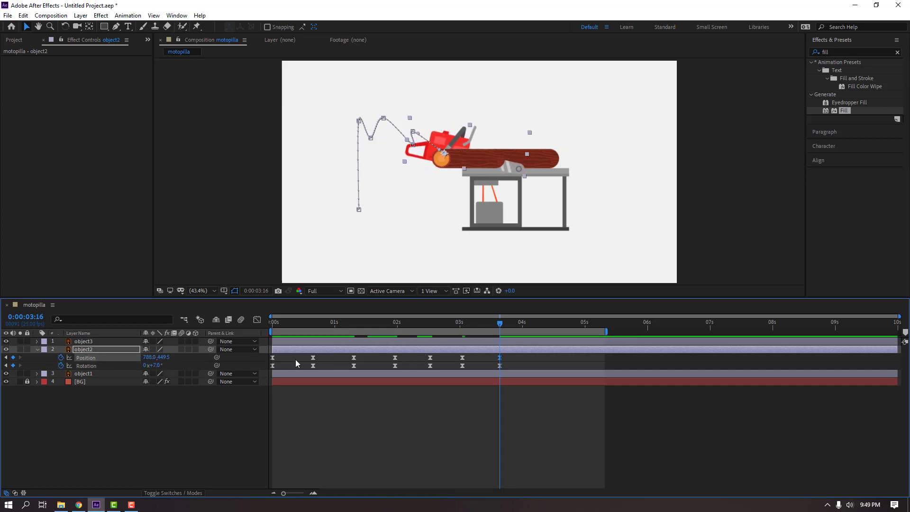
Increase the chainsaw's X position at 0:00:02:13 and raise it to about 768 at 0:00:03:01, then preview the animation
{"action": "left_click_drag", "start_coordinate": [453, 323], "coordinate": [432, 328]}
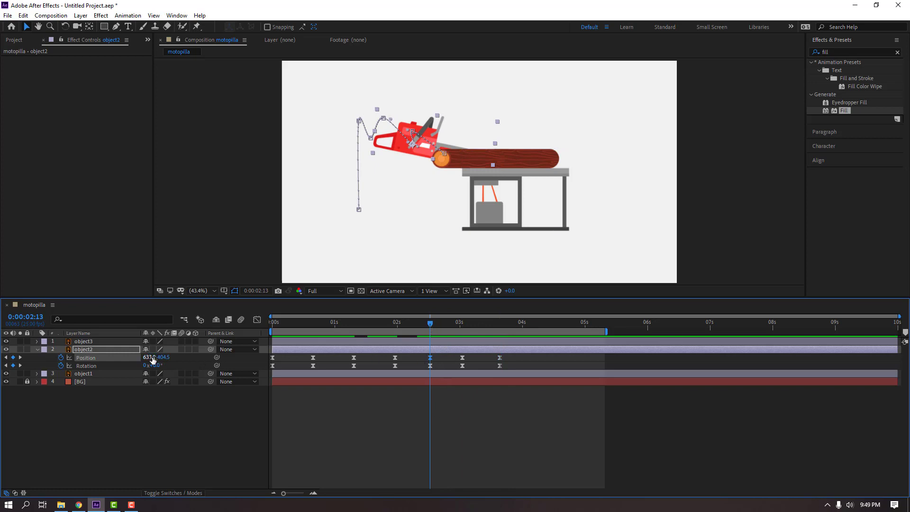
{"action": "left_click_drag", "start_coordinate": [152, 359], "coordinate": [167, 356]}
{"action": "left_click_drag", "start_coordinate": [439, 323], "coordinate": [463, 327]}
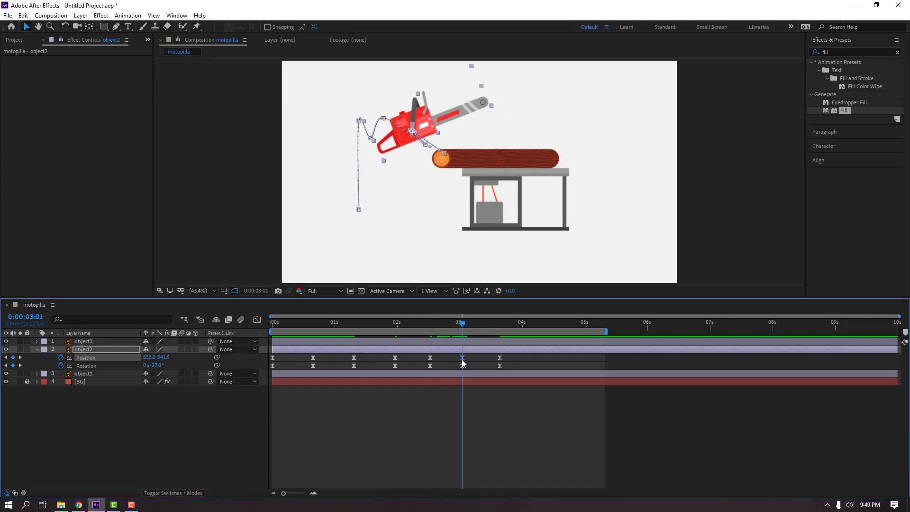
{"action": "left_click_drag", "start_coordinate": [150, 357], "coordinate": [209, 357]}
{"action": "mouse_move", "coordinate": [463, 324]}
{"action": "left_mouse_down"}
{"action": "mouse_move", "coordinate": [507, 328]}
{"action": "mouse_move", "coordinate": [452, 327]}
{"action": "mouse_move", "coordinate": [465, 328]}
{"action": "left_mouse_up"}
{"action": "left_click", "coordinate": [603, 420]}
{"action": "key", "text": "space"}
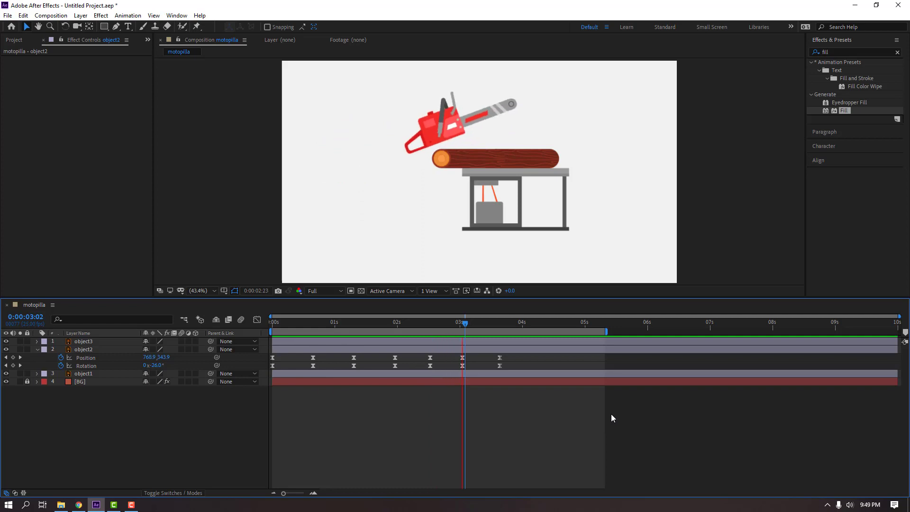
Shift the chainsaw's last three position keyframes together so X is 680 at 0:00:02:13
{"action": "mouse_move", "coordinate": [426, 324]}
{"action": "left_mouse_down"}
{"action": "mouse_move", "coordinate": [399, 324]}
{"action": "mouse_move", "coordinate": [439, 324]}
{"action": "mouse_move", "coordinate": [430, 325]}
{"action": "left_mouse_up"}
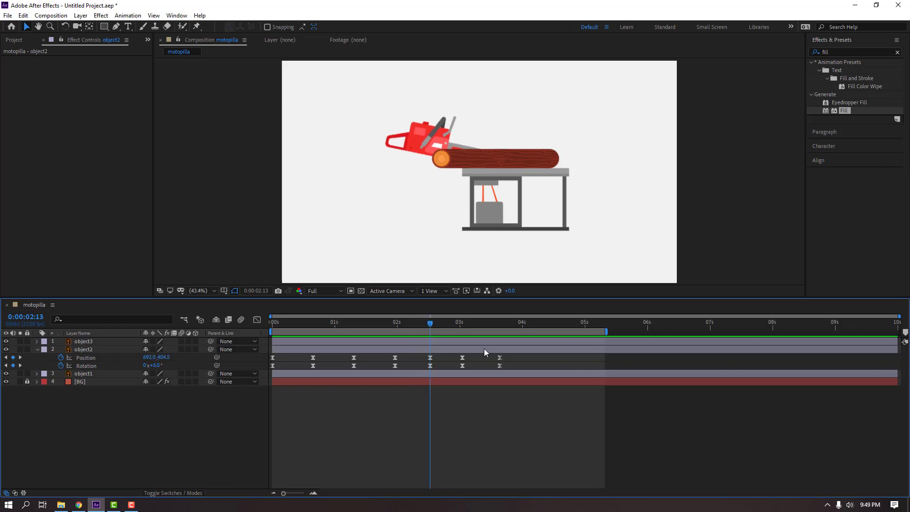
{"action": "mouse_move", "coordinate": [421, 356]}
{"action": "left_mouse_down"}
{"action": "mouse_move", "coordinate": [470, 361]}
{"action": "mouse_move", "coordinate": [423, 361]}
{"action": "left_mouse_up"}
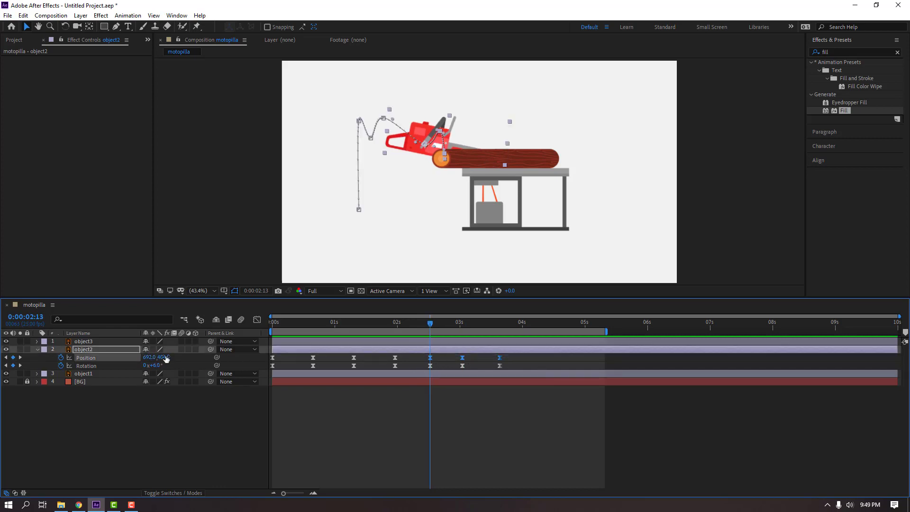
{"action": "left_click_drag", "start_coordinate": [154, 359], "coordinate": [150, 359]}
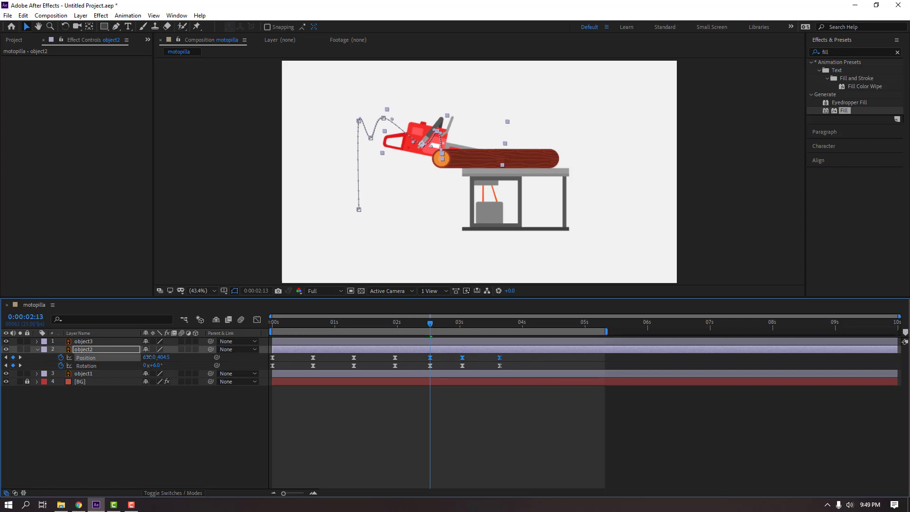
Shift all of the chainsaw's position keyframes together so X is 633 at 0:00:02:13, and preview the animation
{"action": "left_click_drag", "start_coordinate": [509, 357], "coordinate": [400, 362]}
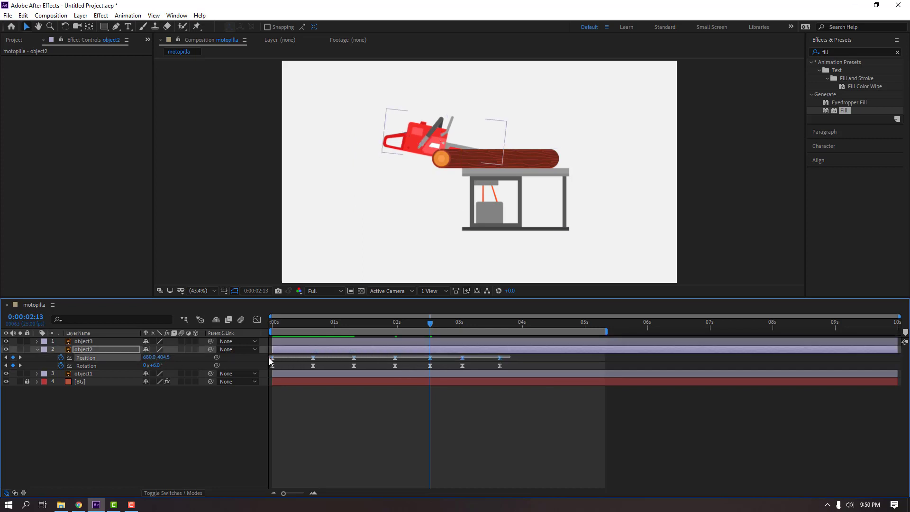
{"action": "left_click_drag", "start_coordinate": [271, 361], "coordinate": [271, 361]}
{"action": "left_click_drag", "start_coordinate": [143, 359], "coordinate": [138, 362]}
{"action": "key", "text": "space"}
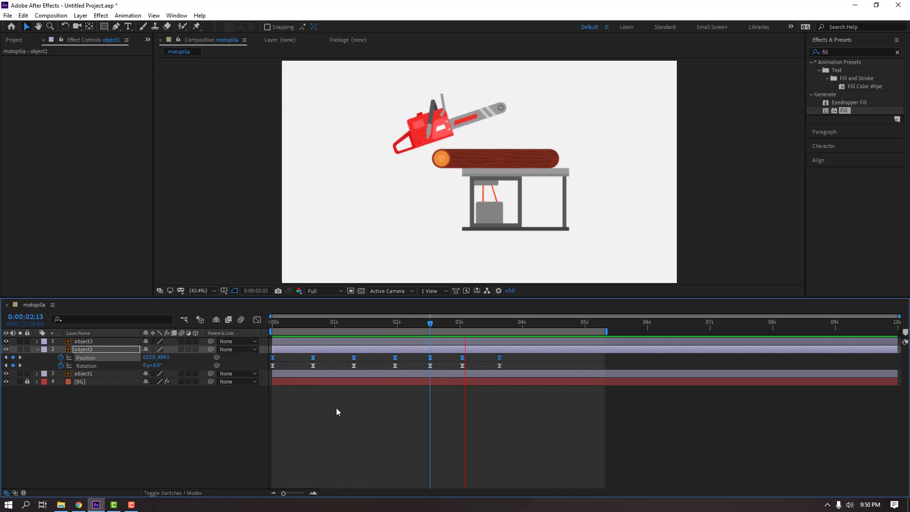
At the chainsaw's 0:00:03:16 keyframes, set the X position to 787 and the rotation to 6°
{"action": "left_click_drag", "start_coordinate": [454, 324], "coordinate": [501, 331]}
{"action": "left_click", "coordinate": [467, 407]}
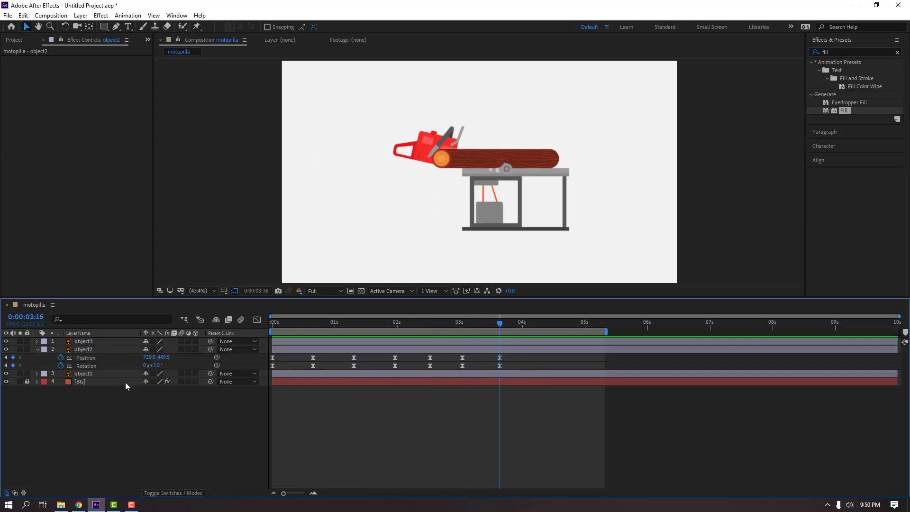
{"action": "left_click_drag", "start_coordinate": [155, 366], "coordinate": [156, 357]}
{"action": "left_click", "coordinate": [284, 403]}
{"action": "left_click", "coordinate": [418, 349]}
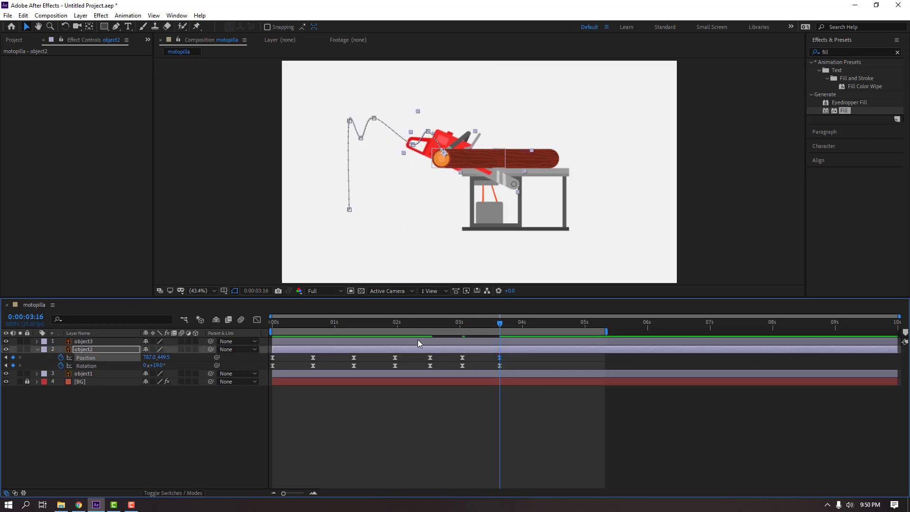
{"action": "mouse_move", "coordinate": [500, 324]}
{"action": "left_mouse_down"}
{"action": "mouse_move", "coordinate": [454, 325]}
{"action": "mouse_move", "coordinate": [500, 328]}
{"action": "left_mouse_up"}
{"action": "left_click", "coordinate": [142, 392]}
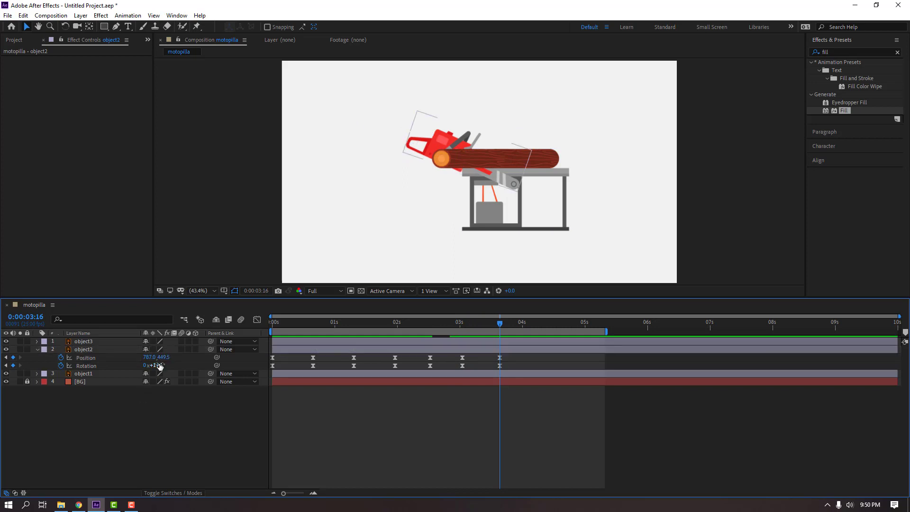
{"action": "left_click_drag", "start_coordinate": [158, 367], "coordinate": [151, 365]}
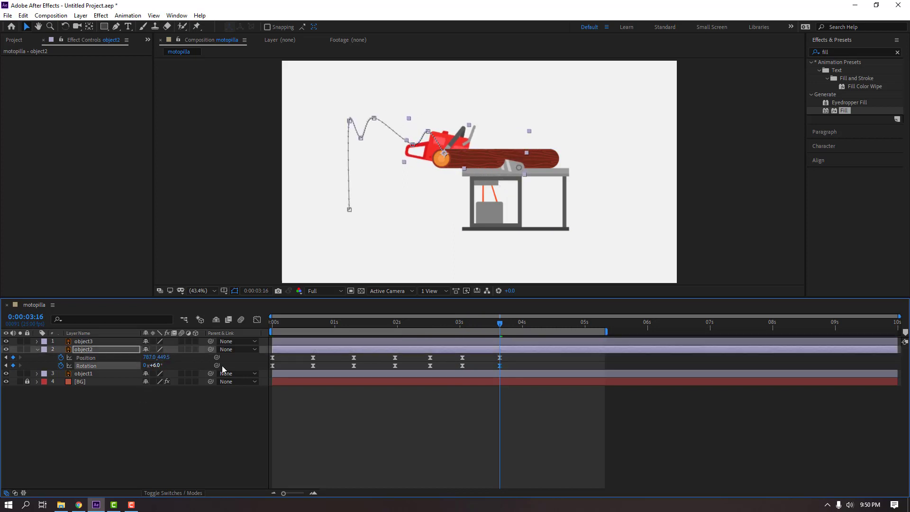
Keyframe the chainsaw's rotation at 4° at 0:00:03:24 and at 6° at about 0:00:04:05
{"action": "left_click_drag", "start_coordinate": [459, 328], "coordinate": [502, 328]}
{"action": "left_click_drag", "start_coordinate": [500, 326], "coordinate": [518, 326]}
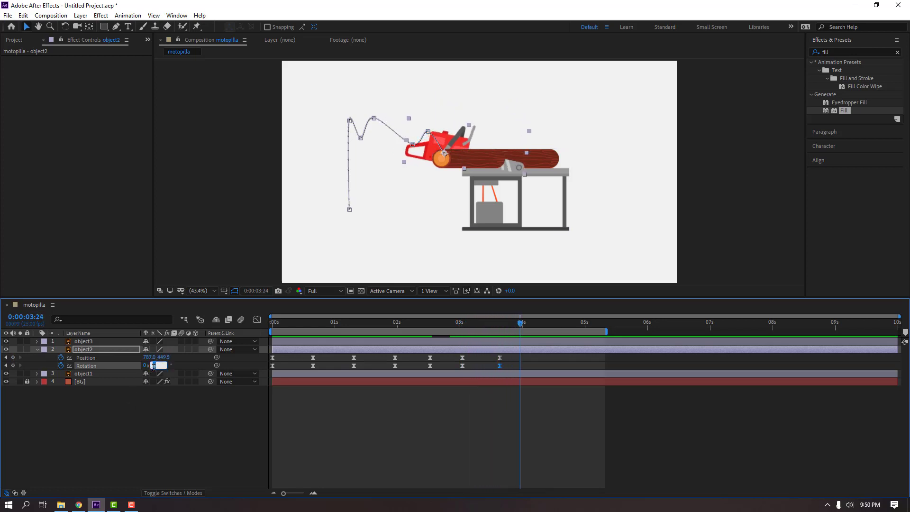
{"action": "key", "text": "Return"}
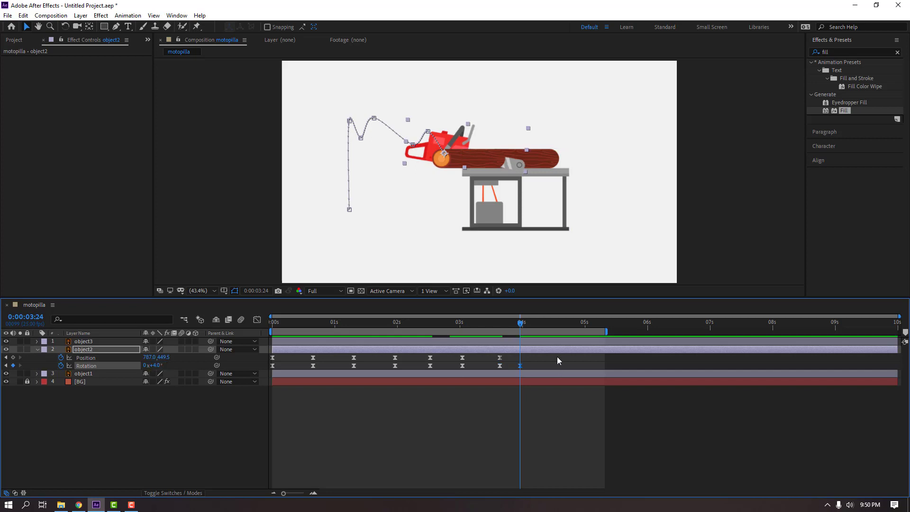
{"action": "left_click_drag", "start_coordinate": [497, 323], "coordinate": [531, 325]}
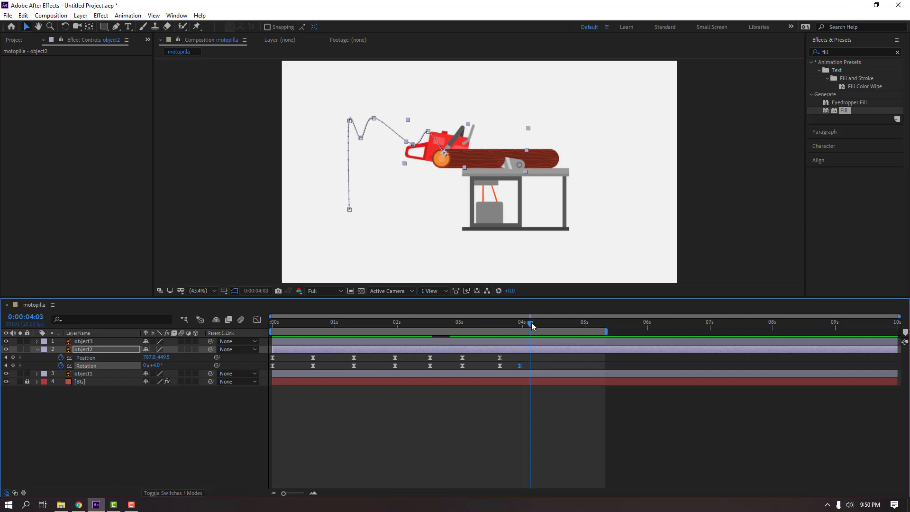
{"action": "left_click", "coordinate": [158, 364]}
{"action": "type", "text": "6"}
{"action": "key", "text": "Return"}
Continue the rocking with rotation keyframes of 4° at 0:00:04:11, 7° at about 0:00:04:16 and 3° at 0:00:04:21
{"action": "left_click_drag", "start_coordinate": [492, 324], "coordinate": [551, 325]}
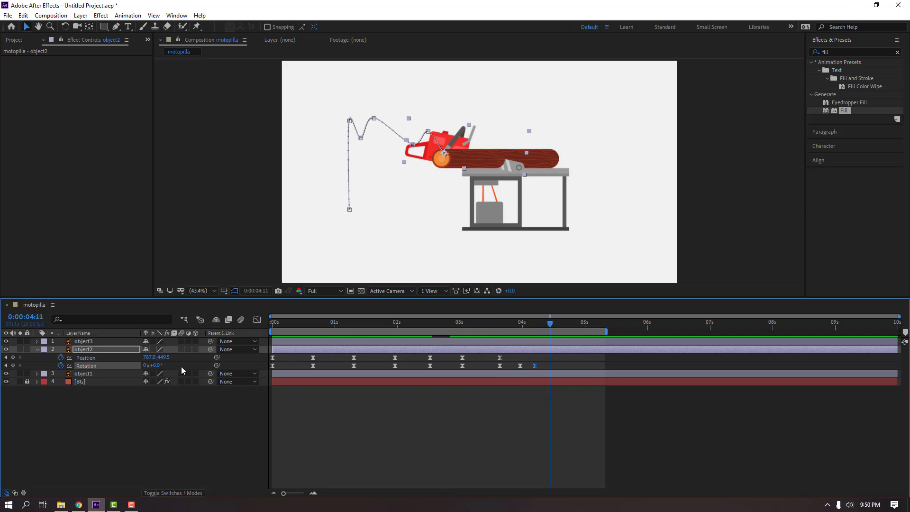
{"action": "left_click", "coordinate": [161, 366]}
{"action": "type", "text": "4"}
{"action": "key", "text": "Return"}
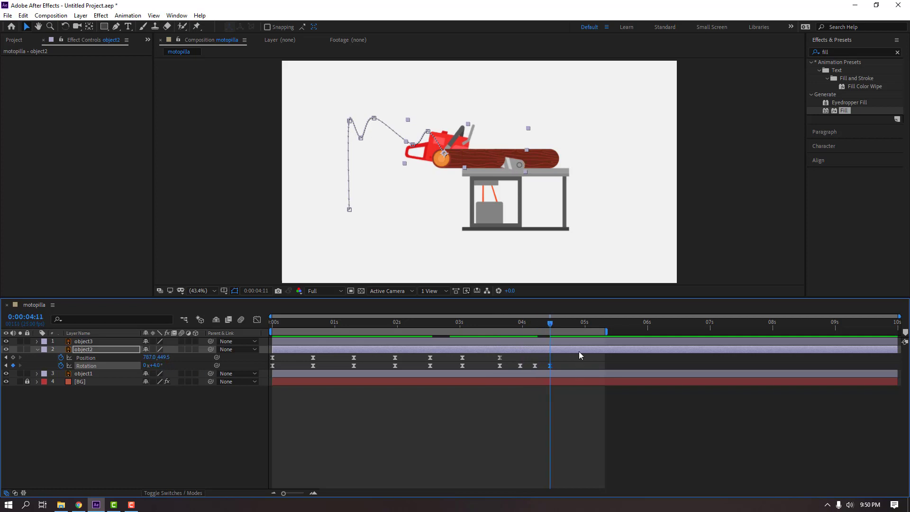
{"action": "left_click_drag", "start_coordinate": [158, 366], "coordinate": [160, 367]}
{"action": "left_click", "coordinate": [576, 326]}
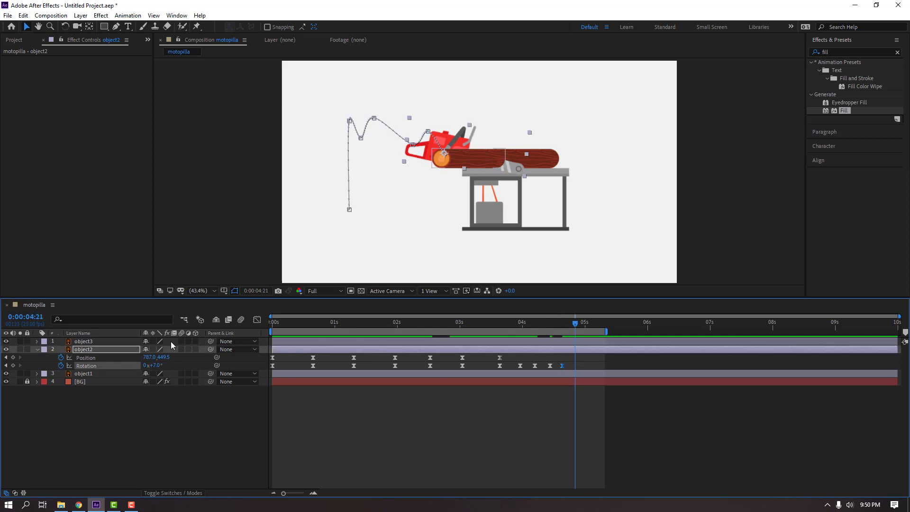
{"action": "key", "text": "Return"}
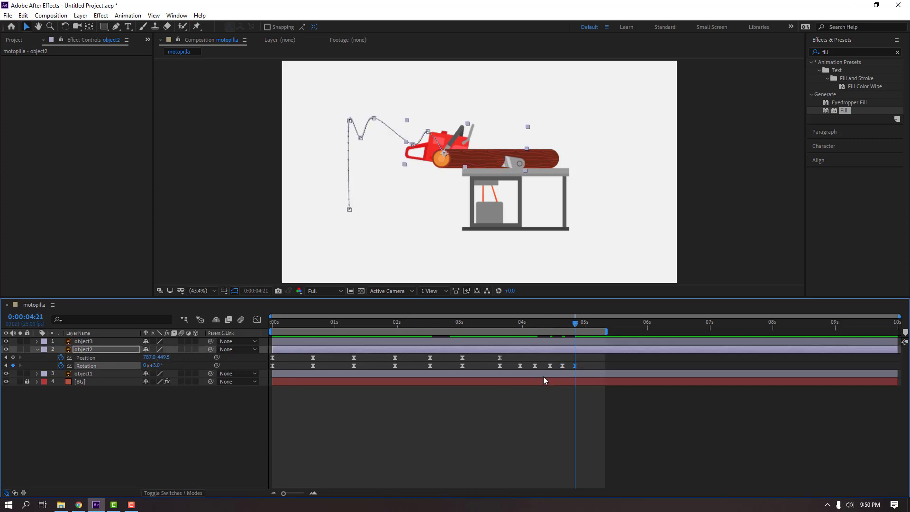
Preview the rocking motion and extend the end of the work area to about 8 seconds
{"action": "key", "text": "space"}
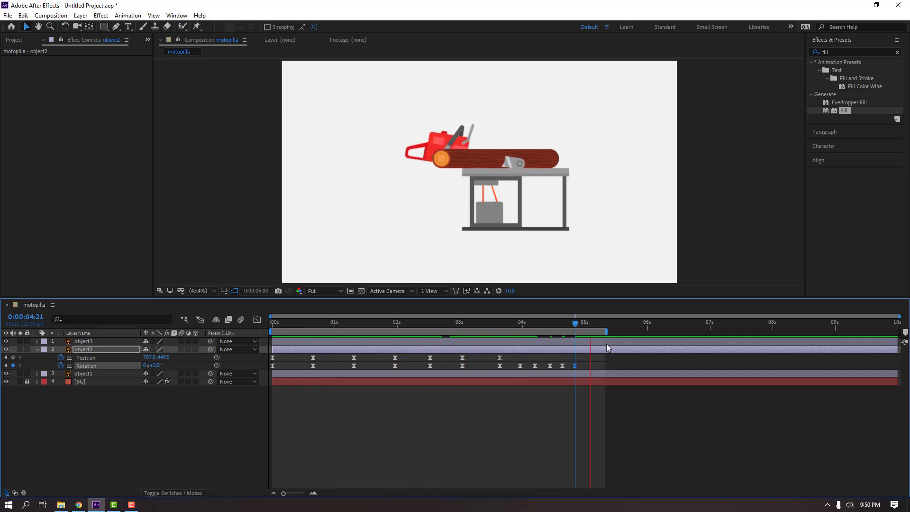
{"action": "left_click", "coordinate": [576, 325]}
{"action": "left_click_drag", "start_coordinate": [607, 332], "coordinate": [778, 331]}
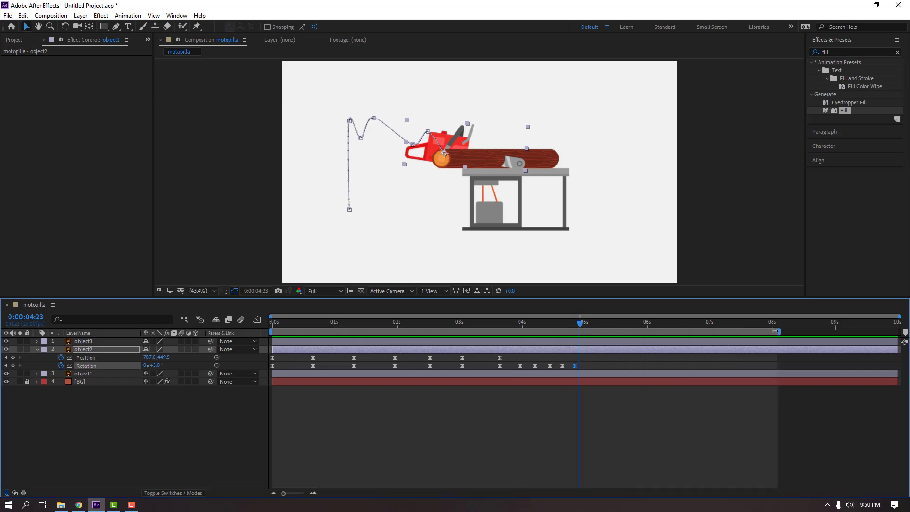
Hold the chainsaw's pose with keyframes at 0:00:05:03 and keyframe it lifted at about 0:00:05:22 with position 567, 242.5 and rotation -23°
{"action": "left_click_drag", "start_coordinate": [581, 327], "coordinate": [595, 325]}
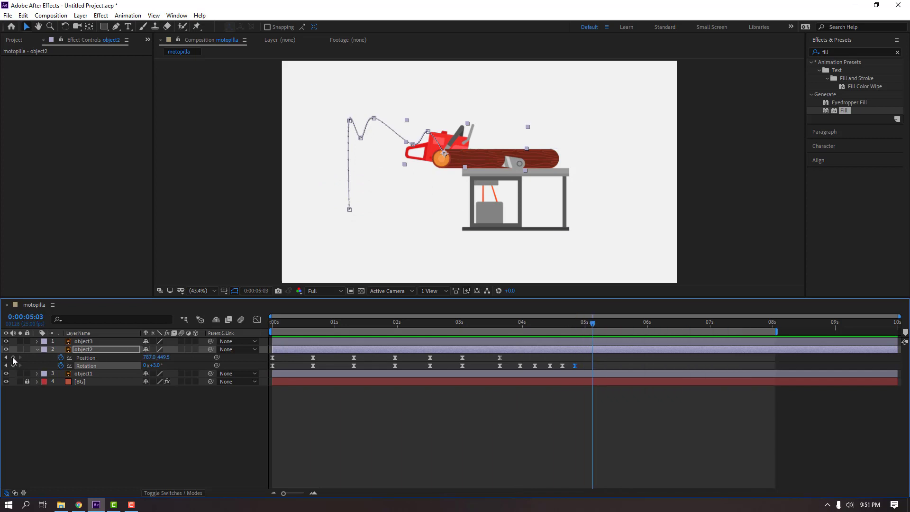
{"action": "left_click", "coordinate": [13, 358]}
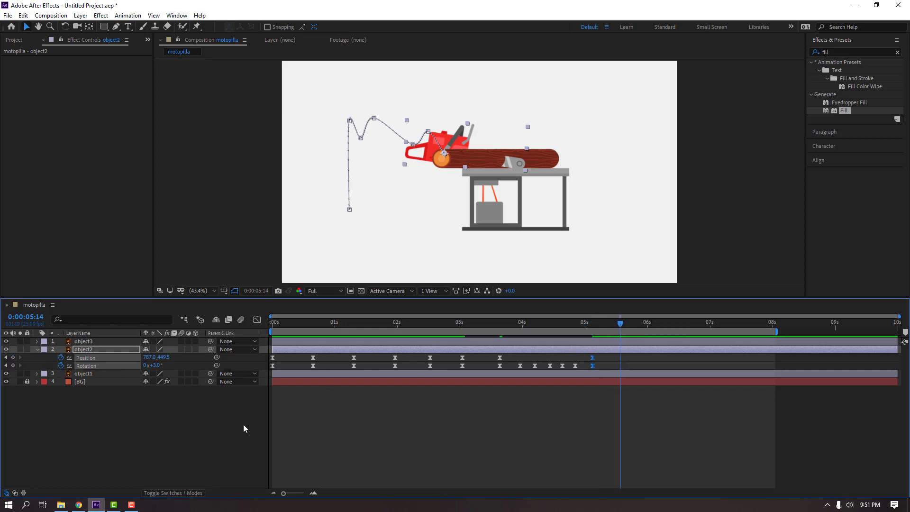
{"action": "left_click", "coordinate": [142, 435]}
{"action": "mouse_move", "coordinate": [152, 362]}
{"action": "left_mouse_down"}
{"action": "mouse_move", "coordinate": [133, 359]}
{"action": "mouse_move", "coordinate": [138, 367]}
{"action": "mouse_move", "coordinate": [108, 377]}
{"action": "mouse_move", "coordinate": [171, 359]}
{"action": "left_mouse_up"}
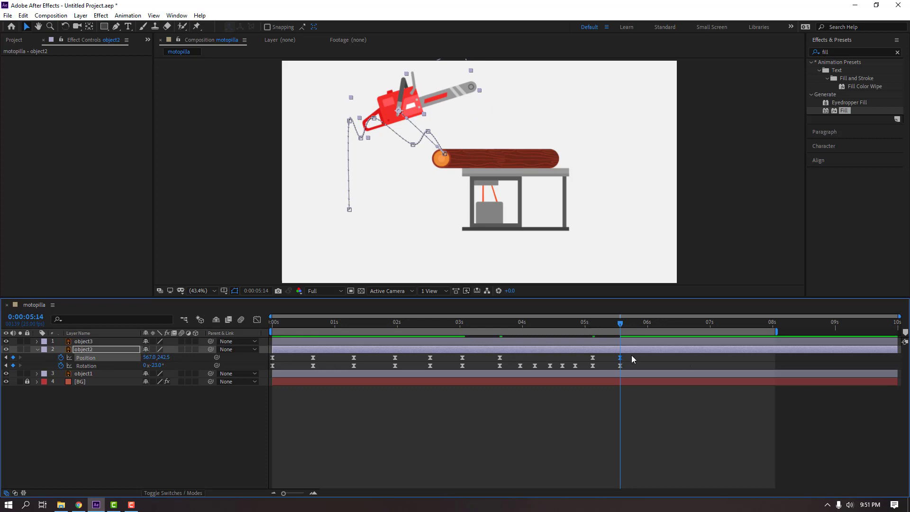
{"action": "left_click_drag", "start_coordinate": [631, 355], "coordinate": [618, 369]}
{"action": "left_click_drag", "start_coordinate": [620, 366], "coordinate": [640, 366]}
Add an intermediate chainsaw pose at about 0:00:06:17 with position 554, 306.5 and rotation -9°
{"action": "left_click_drag", "start_coordinate": [588, 323], "coordinate": [658, 330]}
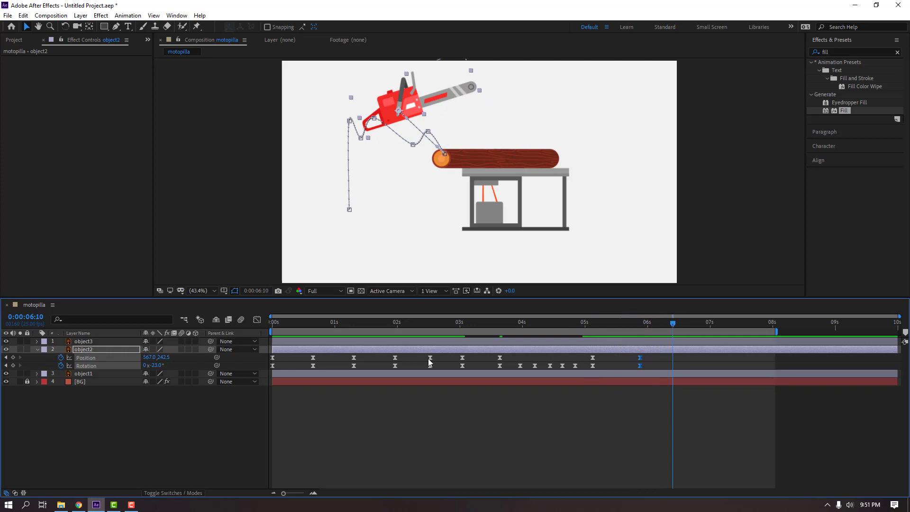
{"action": "left_click", "coordinate": [706, 357]}
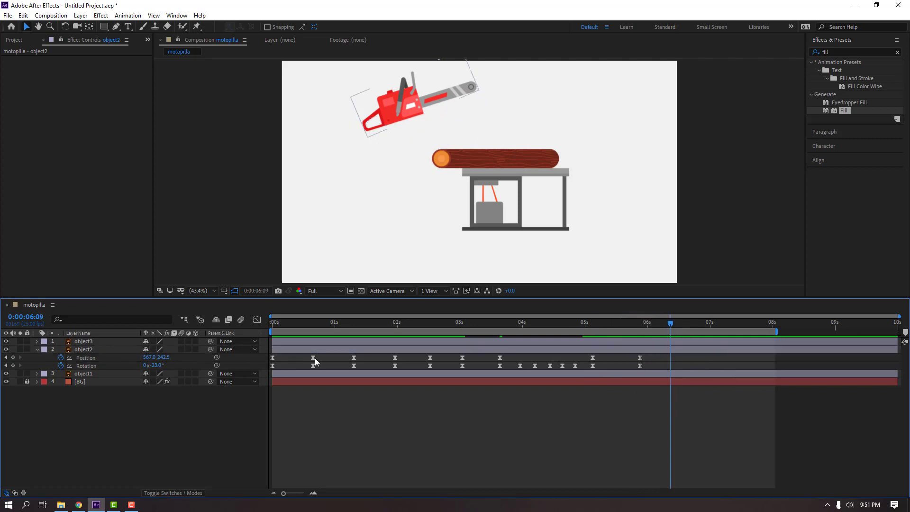
{"action": "mouse_move", "coordinate": [165, 360]}
{"action": "left_mouse_down"}
{"action": "mouse_move", "coordinate": [154, 361]}
{"action": "mouse_move", "coordinate": [163, 368]}
{"action": "left_mouse_up"}
{"action": "left_click", "coordinate": [158, 368]}
{"action": "left_click_drag", "start_coordinate": [635, 326], "coordinate": [670, 330]}
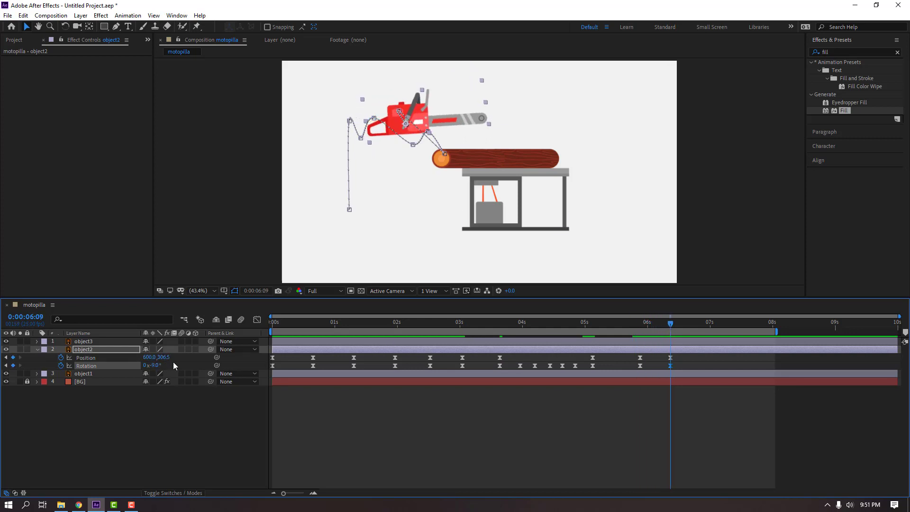
{"action": "left_click_drag", "start_coordinate": [149, 358], "coordinate": [127, 357]}
{"action": "left_click_drag", "start_coordinate": [633, 326], "coordinate": [691, 367]}
Copy the chainsaw's first position and rotation keyframes to 0:00:07:09, end the work area just after them, and preview the animation
{"action": "left_click_drag", "start_coordinate": [693, 325], "coordinate": [733, 326]}
{"action": "left_click", "coordinate": [152, 415]}
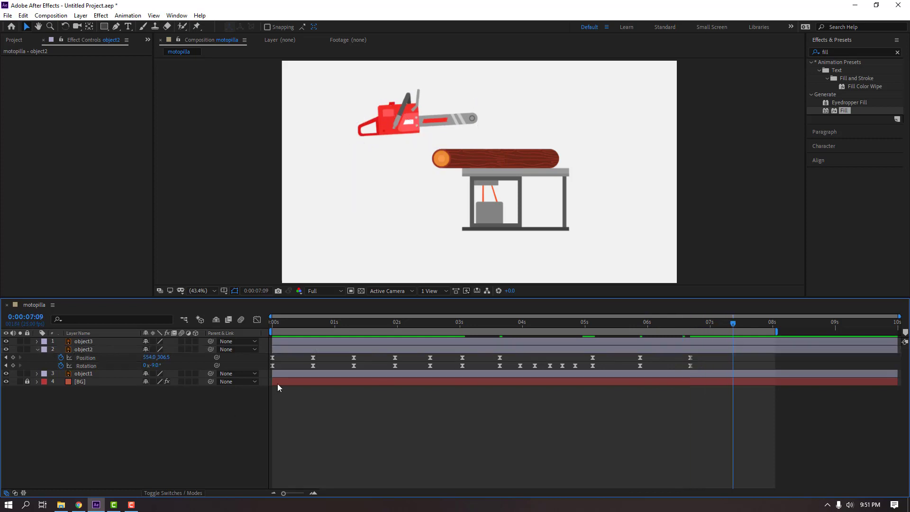
{"action": "left_click", "coordinate": [272, 358]}
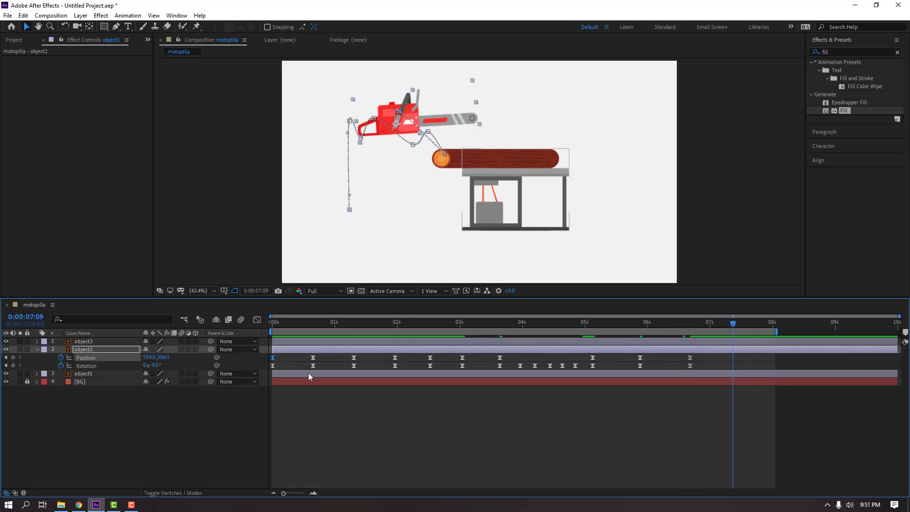
{"action": "key", "text": "ctrl+v"}
{"action": "left_click_drag", "start_coordinate": [285, 367], "coordinate": [251, 380]}
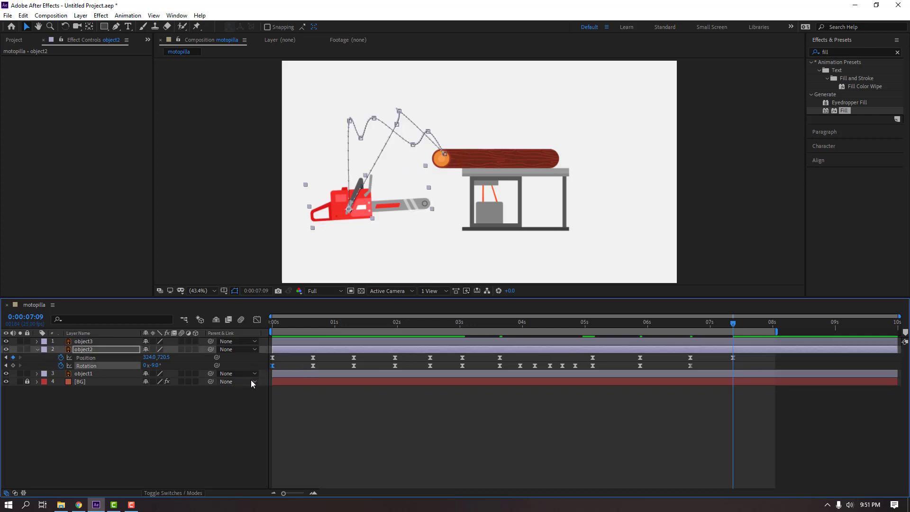
{"action": "key", "text": "ctrl+c"}
{"action": "key", "text": "ctrl+v"}
{"action": "left_click_drag", "start_coordinate": [778, 332], "coordinate": [740, 333]}
{"action": "key", "text": "space"}
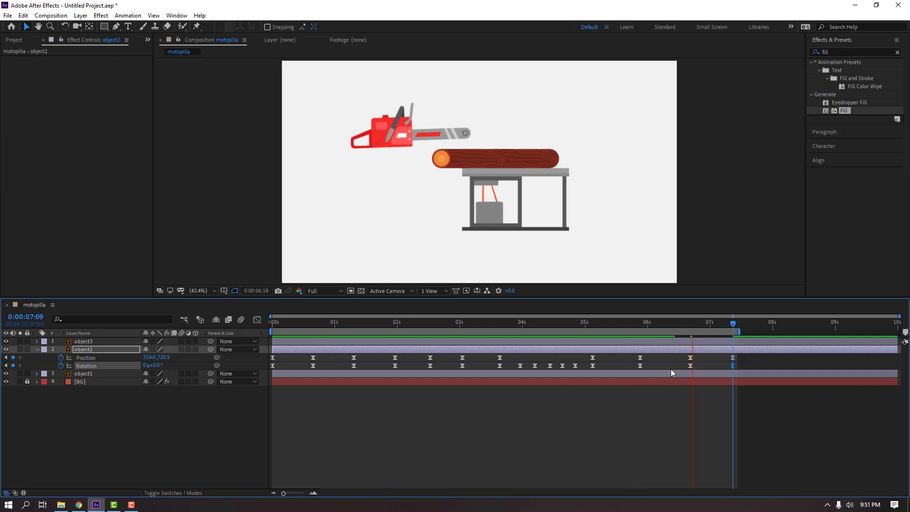
Replace the intermediate pose at about 0:00:06:17 with the final keyframes, end the work area at about 7 seconds, and preview
{"action": "left_click_drag", "start_coordinate": [692, 325], "coordinate": [643, 324]}
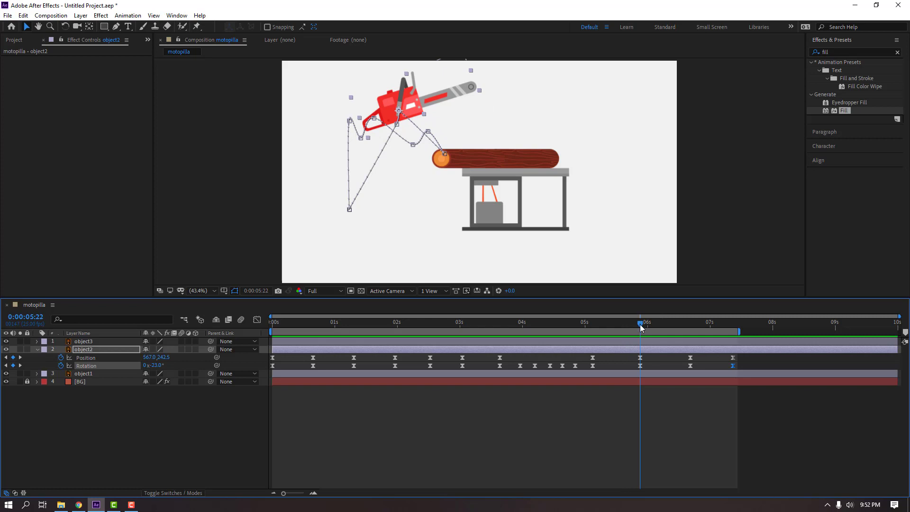
{"action": "left_click_drag", "start_coordinate": [746, 359], "coordinate": [691, 366]}
{"action": "left_click_drag", "start_coordinate": [740, 332], "coordinate": [714, 332]}
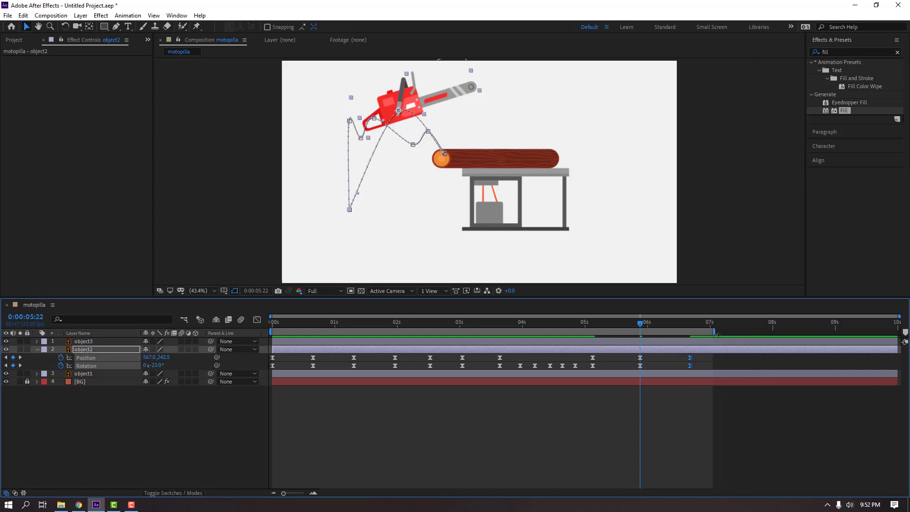
{"action": "left_click", "coordinate": [699, 403]}
{"action": "key", "text": "space"}
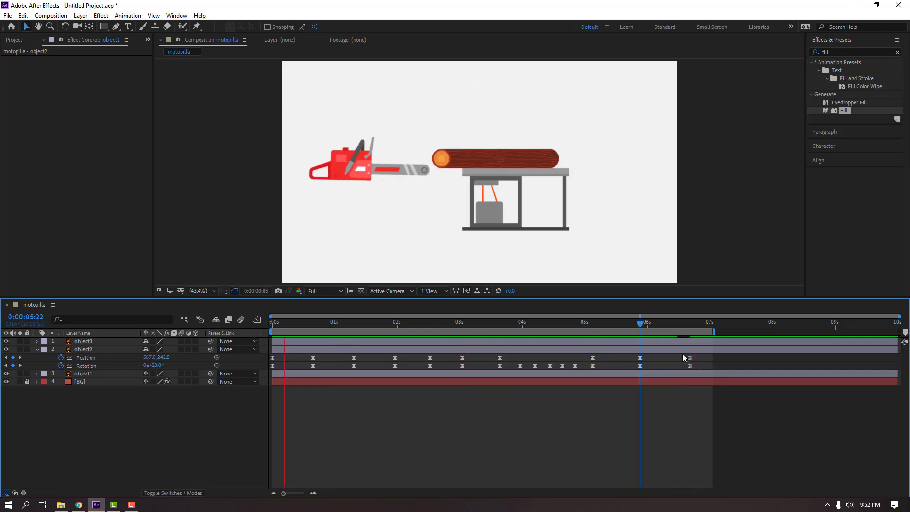
Start position and rotation keyframes for the cut log piece, object3, at 0:00:03:12
{"action": "left_click_drag", "start_coordinate": [630, 323], "coordinate": [490, 328]}
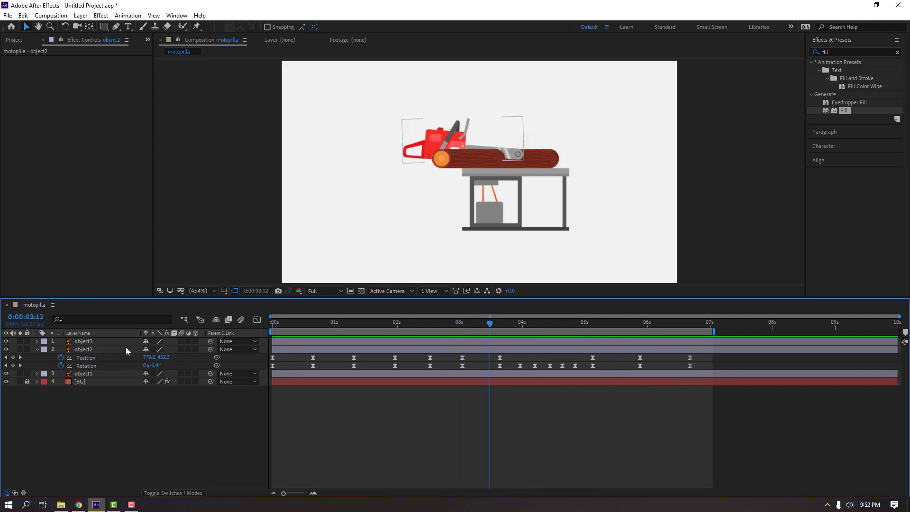
{"action": "left_click", "coordinate": [88, 341]}
{"action": "key", "text": "r"}
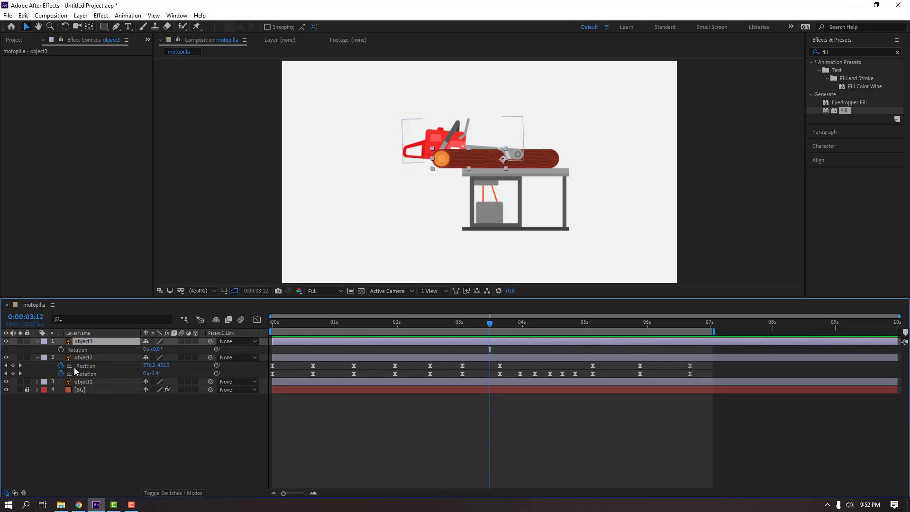
{"action": "left_click", "coordinate": [60, 349]}
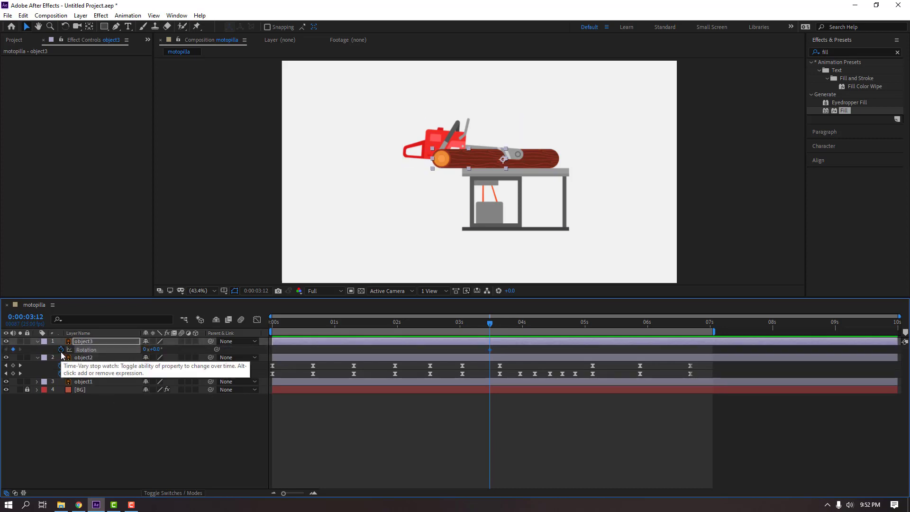
{"action": "key", "text": "shift+p"}
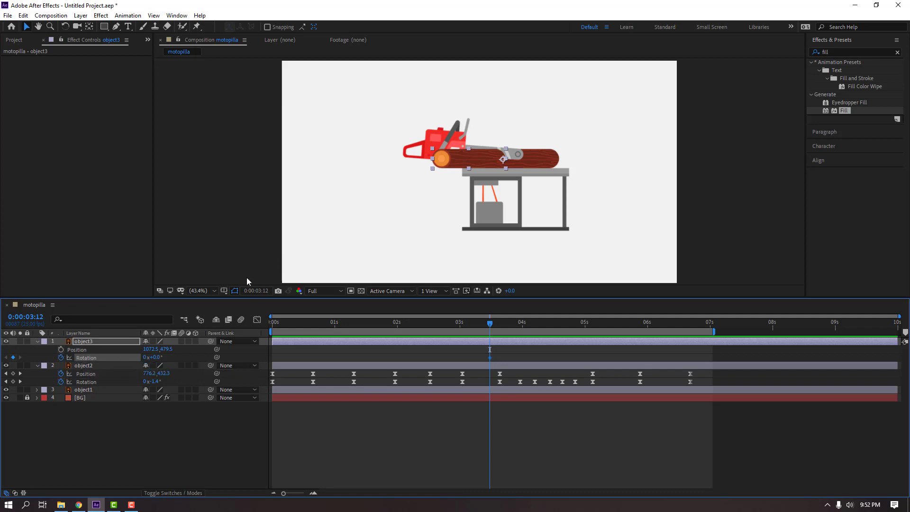
{"action": "left_click", "coordinate": [60, 351]}
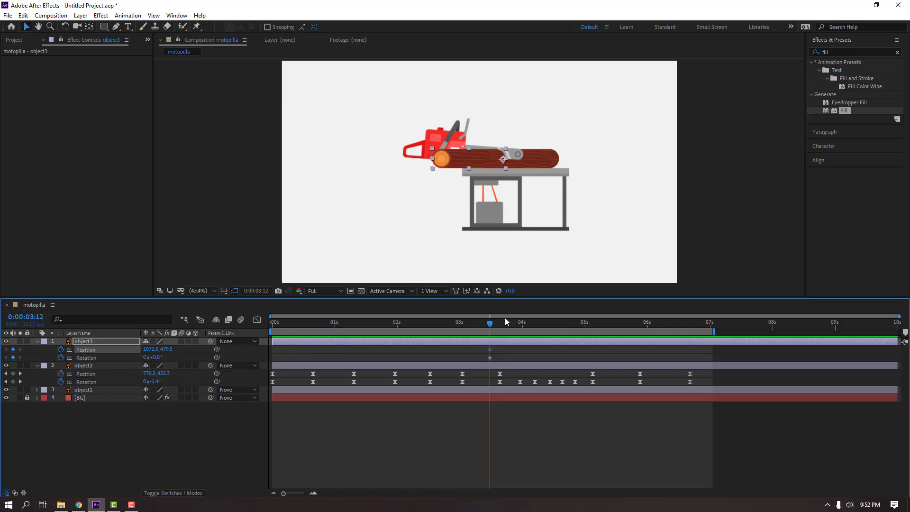
Keyframe the log piece tilted to -13° and slightly lowered, placing this position and rotation pair at about 0:00:03:21
{"action": "mouse_move", "coordinate": [503, 323]}
{"action": "left_mouse_down"}
{"action": "mouse_move", "coordinate": [512, 323]}
{"action": "mouse_move", "coordinate": [484, 323]}
{"action": "mouse_move", "coordinate": [501, 323]}
{"action": "left_mouse_up"}
{"action": "left_click", "coordinate": [176, 442]}
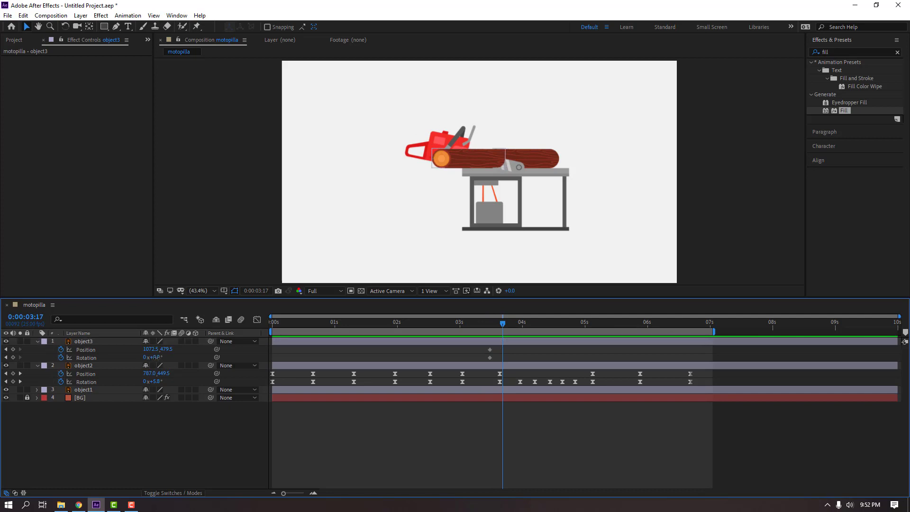
{"action": "left_click_drag", "start_coordinate": [156, 357], "coordinate": [145, 357]}
{"action": "left_click", "coordinate": [485, 323]}
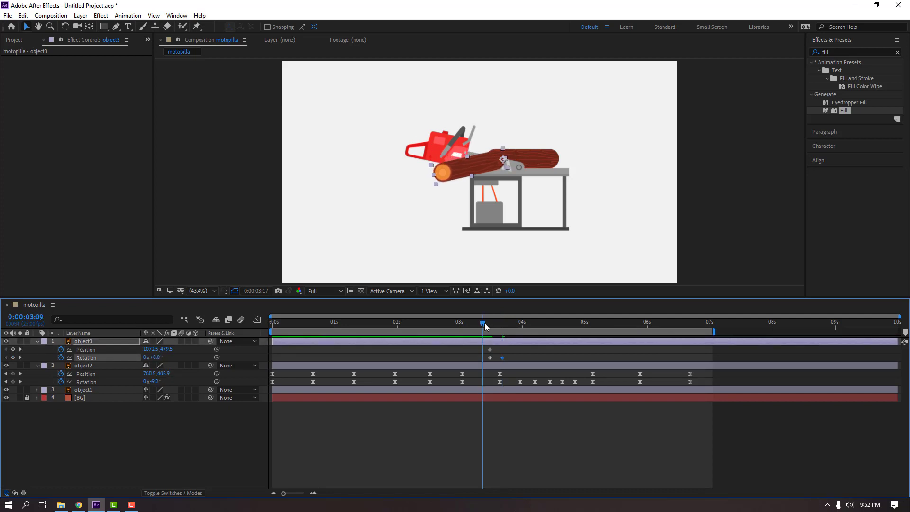
{"action": "left_click_drag", "start_coordinate": [485, 322], "coordinate": [503, 326]}
{"action": "mouse_move", "coordinate": [167, 350]}
{"action": "left_mouse_down"}
{"action": "mouse_move", "coordinate": [179, 359]}
{"action": "mouse_move", "coordinate": [164, 357]}
{"action": "left_mouse_up"}
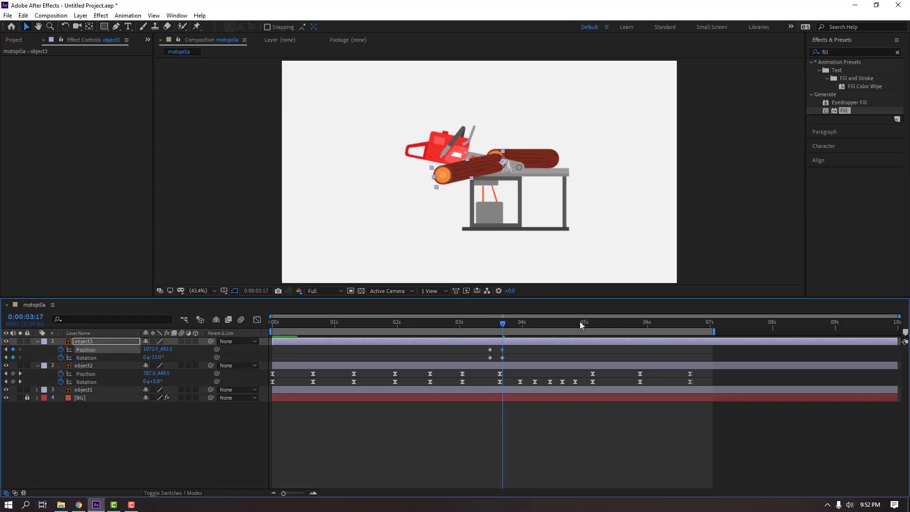
{"action": "left_click_drag", "start_coordinate": [502, 358], "coordinate": [515, 358]}
{"action": "left_click_drag", "start_coordinate": [479, 320], "coordinate": [537, 324]}
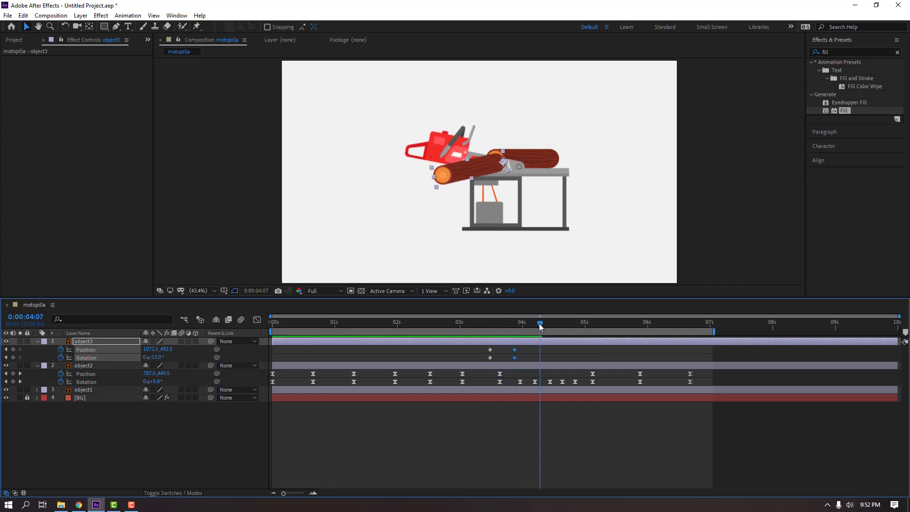
Keyframe the log piece lowered to position 1072.5, 510.5 at 0:00:04:06 and add holding position and rotation keyframes at 0:00:04:11
{"action": "left_click", "coordinate": [187, 358]}
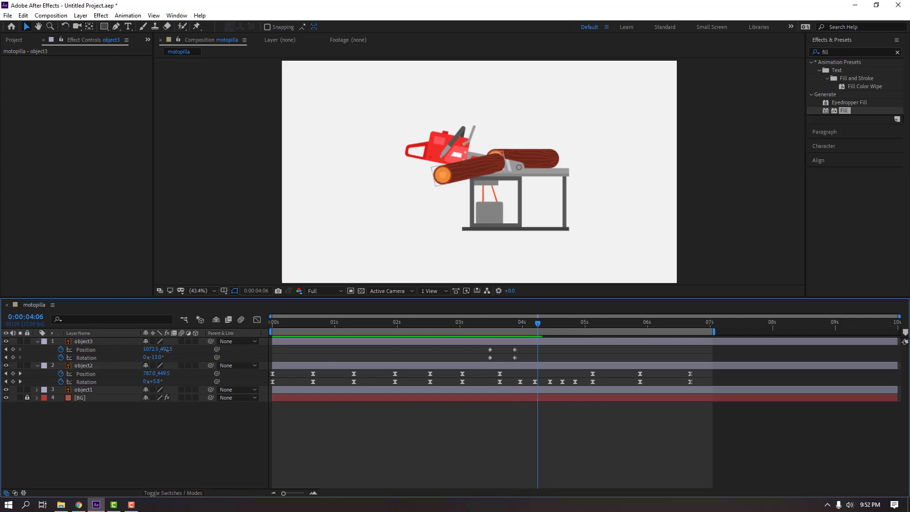
{"action": "left_click_drag", "start_coordinate": [167, 350], "coordinate": [174, 350]}
{"action": "left_click_drag", "start_coordinate": [506, 323], "coordinate": [551, 324]}
{"action": "key", "text": "u"}
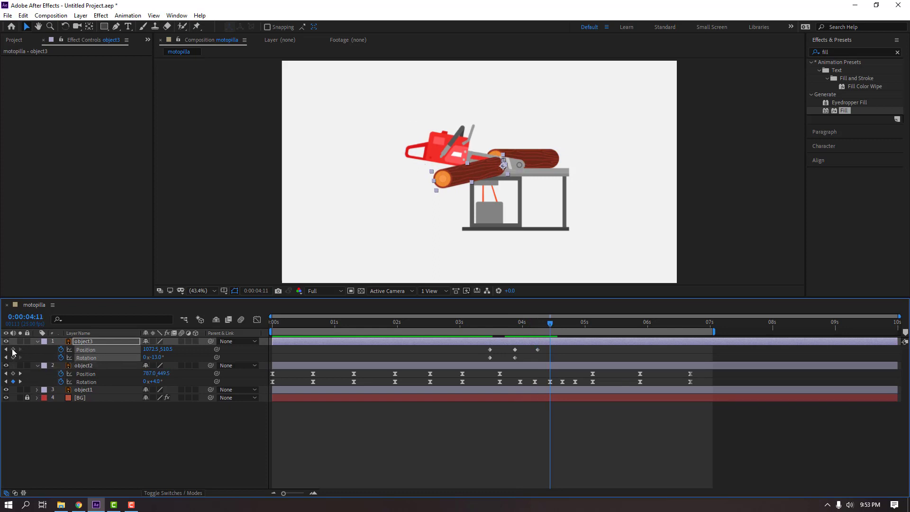
Keyframe the log piece fallen to the ground at 0:00:04:23 with position 1072.5, 788.5 and rotation 0°
{"action": "left_click_drag", "start_coordinate": [556, 324], "coordinate": [581, 323]}
{"action": "left_click", "coordinate": [170, 428]}
{"action": "left_click_drag", "start_coordinate": [165, 350], "coordinate": [285, 351]}
{"action": "left_click", "coordinate": [163, 438]}
{"action": "left_click_drag", "start_coordinate": [156, 358], "coordinate": [177, 350]}
{"action": "left_click", "coordinate": [179, 350]}
{"action": "left_click_drag", "start_coordinate": [538, 324], "coordinate": [581, 332]}
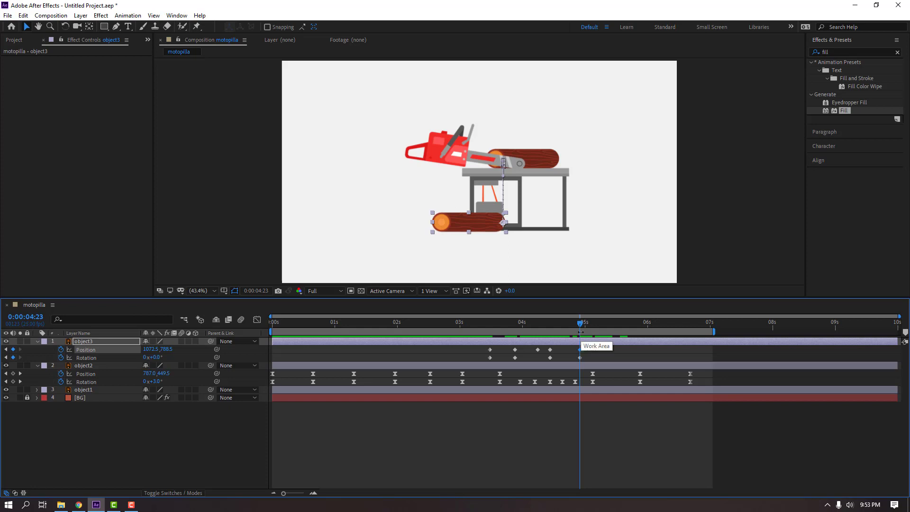
Add a bounce at 0:00:05:02 by raising the log piece to position 1072.5, 769.5 with rotation 2°
{"action": "key", "text": "Page_Down"}
{"action": "key", "text": "Page_Down"}
{"action": "key", "text": "Page_Down"}
{"action": "key", "text": "Page_Down"}
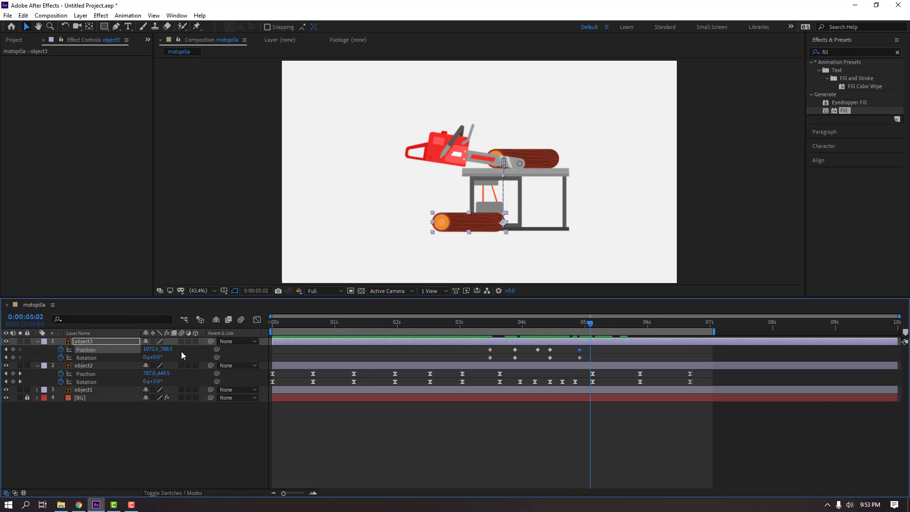
{"action": "left_click_drag", "start_coordinate": [163, 350], "coordinate": [164, 349]}
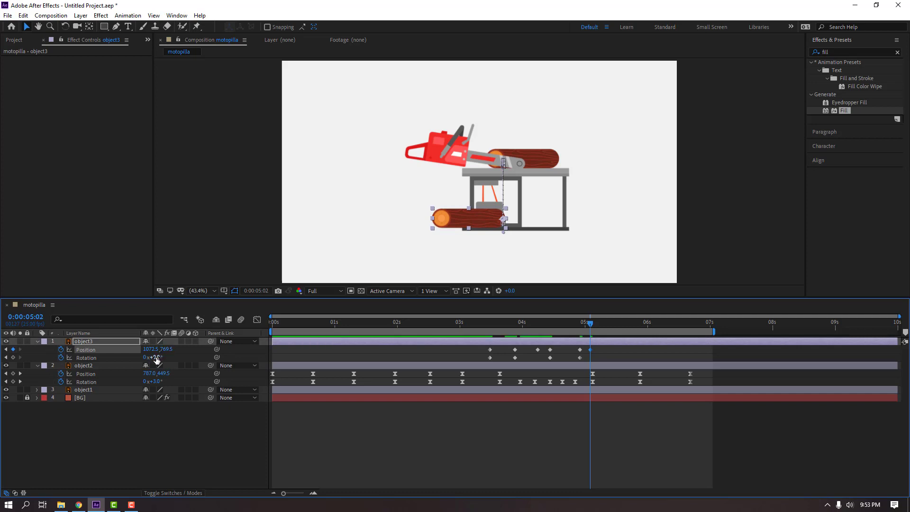
{"action": "type", "text": "2"}
{"action": "key", "text": "Return"}
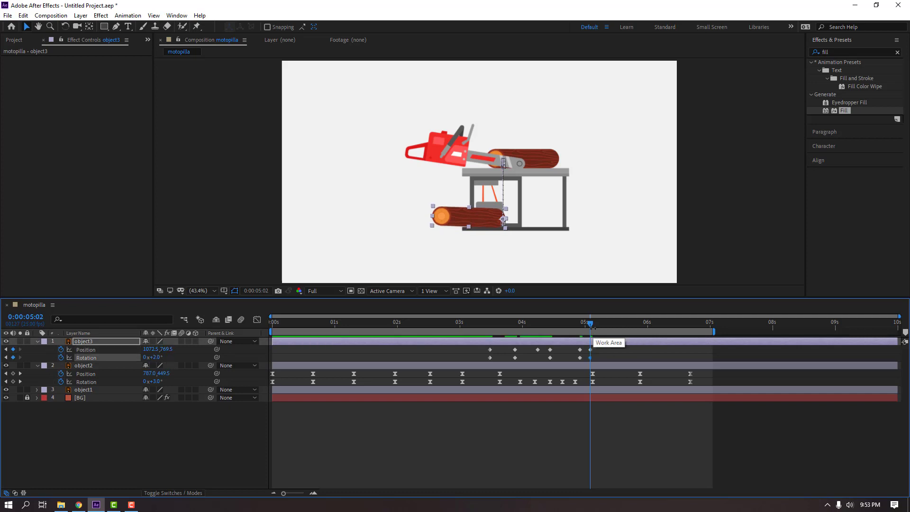
Keyframe the log piece settled at 0:00:05:06 with position 1072.5, 783.5 and rotation 0°
{"action": "key", "text": "space"}
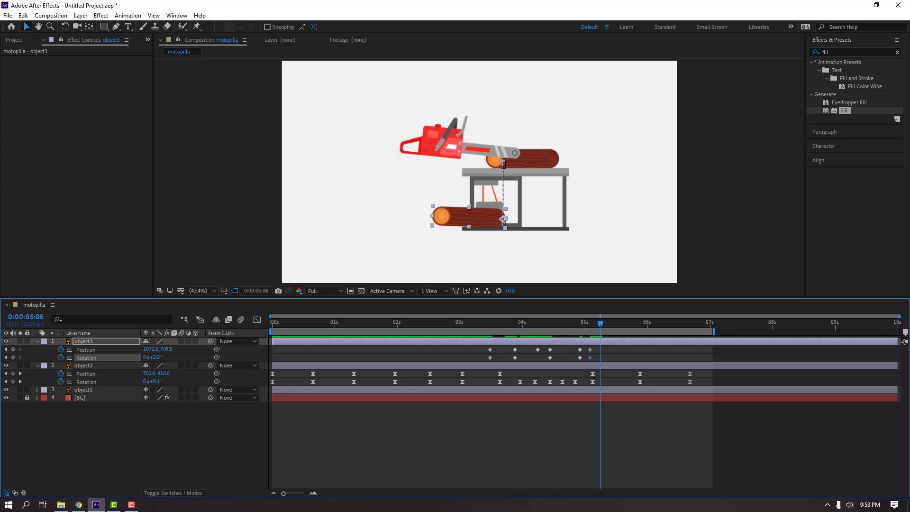
{"action": "left_click_drag", "start_coordinate": [166, 349], "coordinate": [173, 349]}
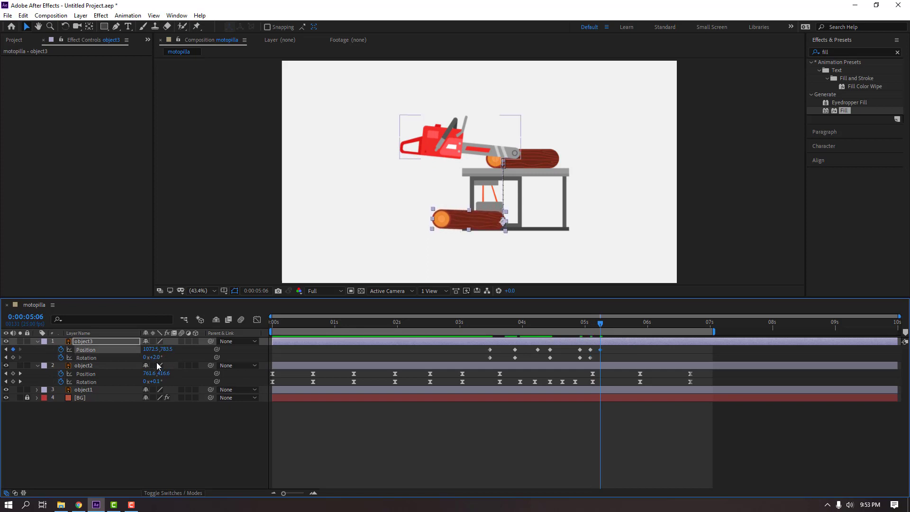
{"action": "type", "text": "0"}
{"action": "key", "text": "Return"}
Reduce the log piece's bounce at 0:00:05:02 by setting its position to 1072.5, 775.5
{"action": "left_click_drag", "start_coordinate": [572, 326], "coordinate": [591, 327]}
{"action": "left_click", "coordinate": [591, 349]}
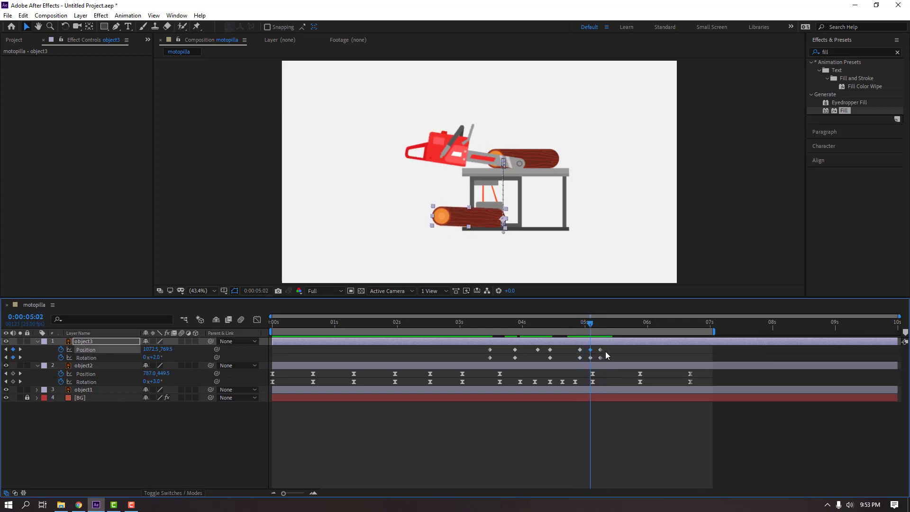
{"action": "left_click", "coordinate": [632, 355]}
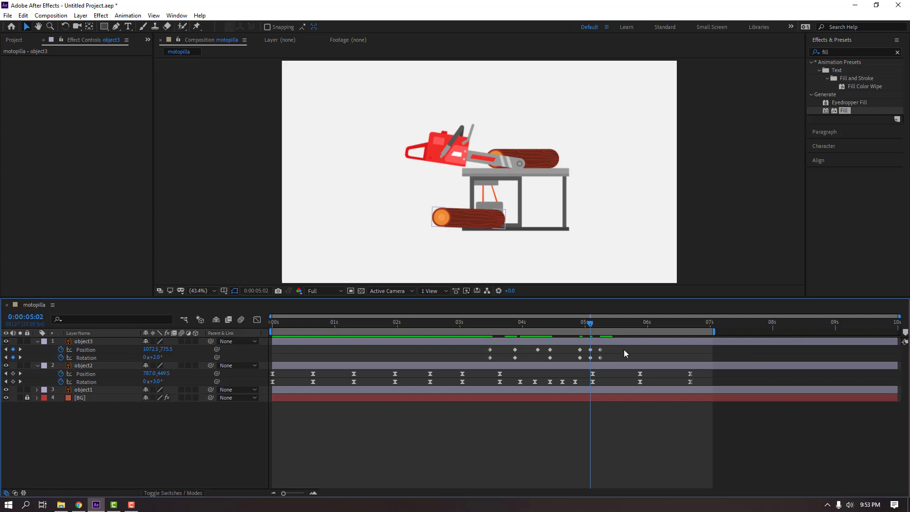
Apply Easy Ease to all of the log piece's position and rotation keyframes and preview the animation
{"action": "left_click_drag", "start_coordinate": [625, 350], "coordinate": [475, 363]}
{"action": "right_click", "coordinate": [491, 359]}
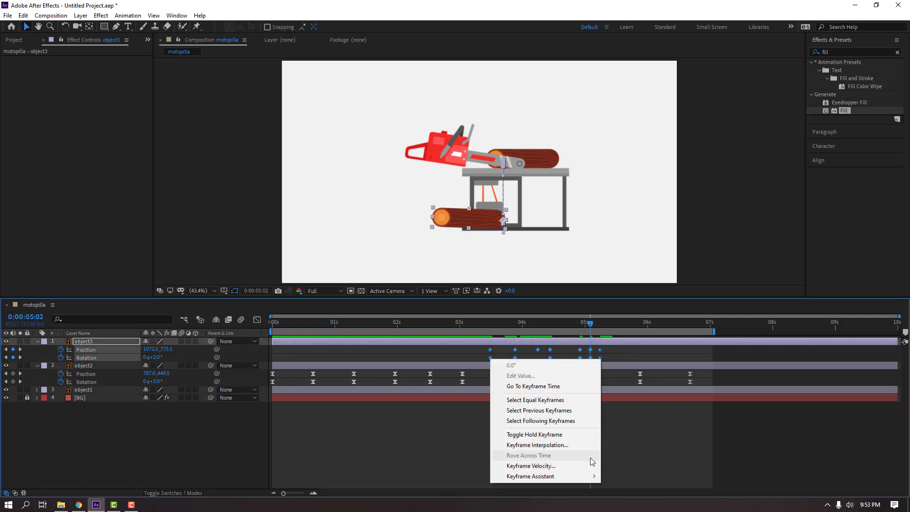
{"action": "mouse_move", "coordinate": [588, 477]}
{"action": "left_click", "coordinate": [640, 414]}
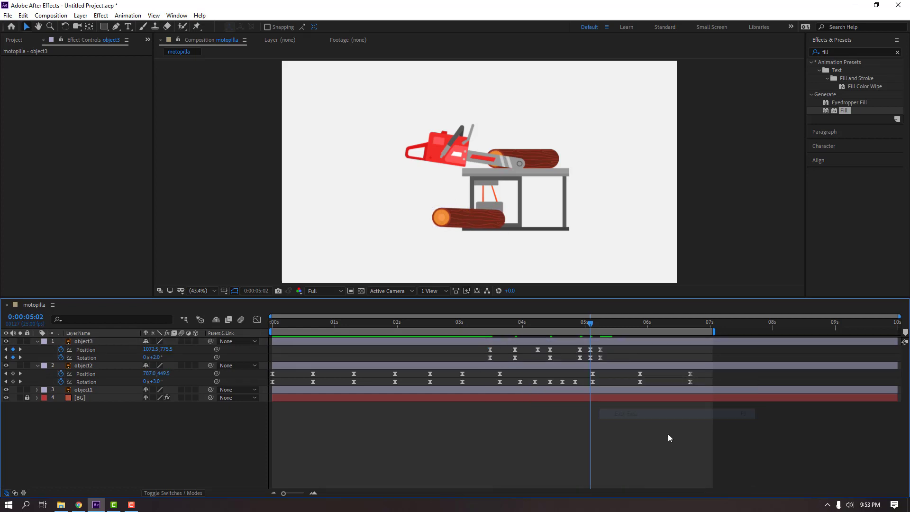
{"action": "key", "text": "space"}
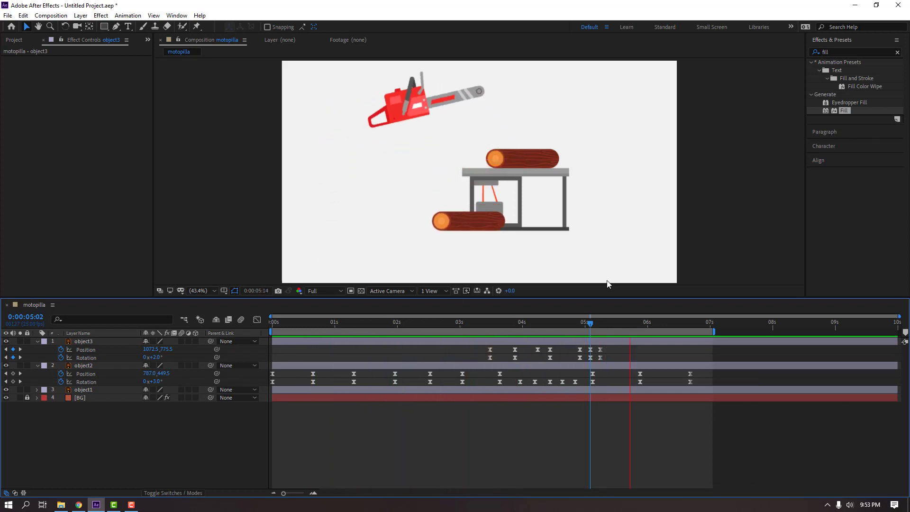
{"action": "mouse_move", "coordinate": [590, 324]}
{"action": "left_mouse_down"}
{"action": "mouse_move", "coordinate": [575, 324]}
{"action": "mouse_move", "coordinate": [590, 325]}
{"action": "left_mouse_up"}
Set the spatial interpolation of the log piece's last three position keyframes to Linear
{"action": "left_click_drag", "start_coordinate": [624, 351], "coordinate": [569, 354]}
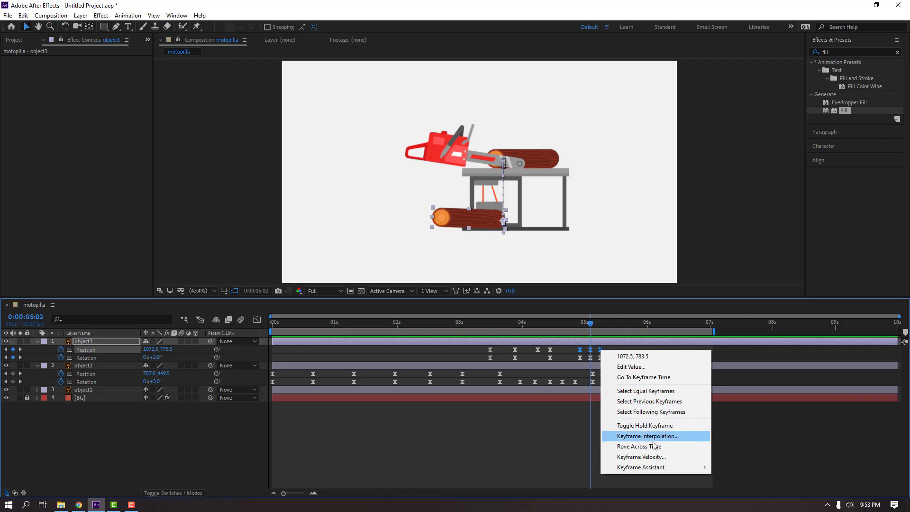
{"action": "left_click", "coordinate": [650, 436]}
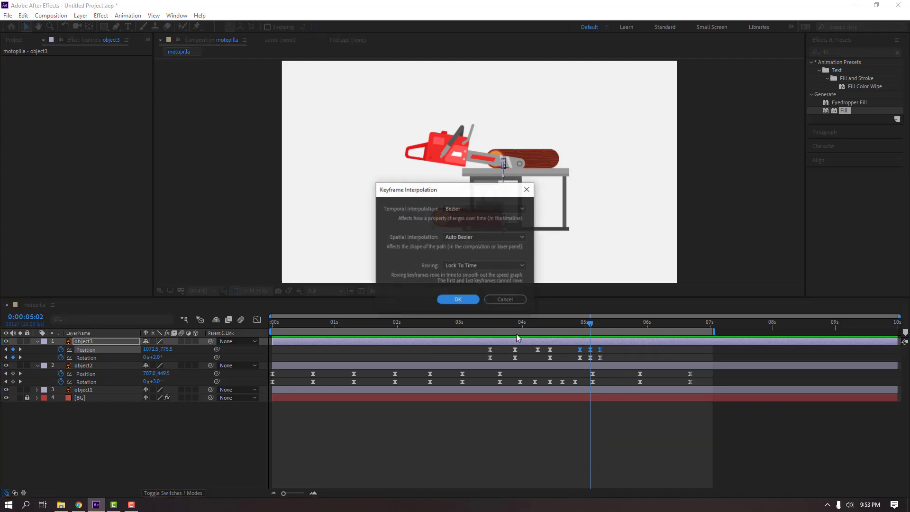
{"action": "left_click", "coordinate": [465, 238]}
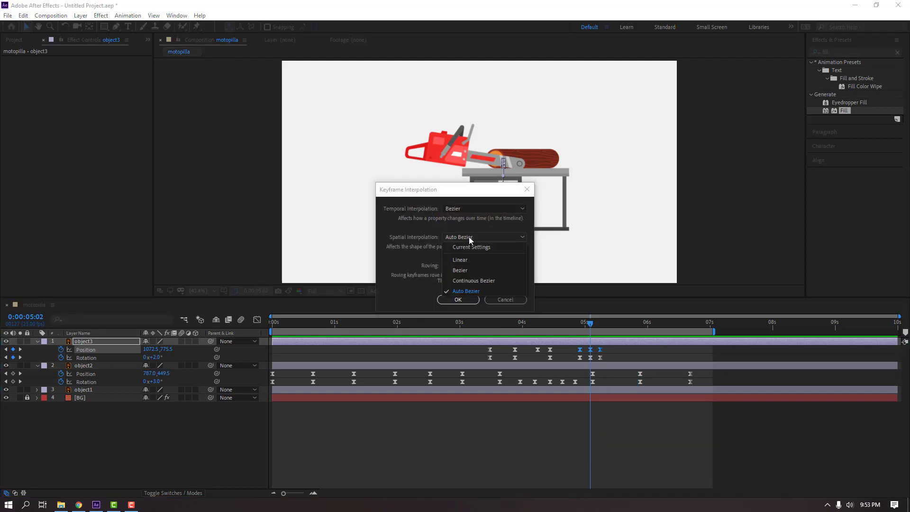
{"action": "left_click", "coordinate": [447, 261]}
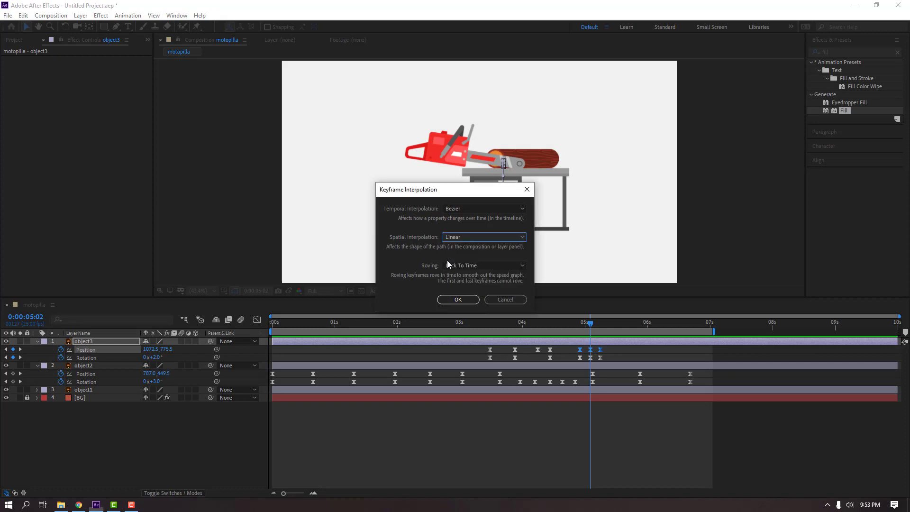
{"action": "left_click", "coordinate": [460, 299]}
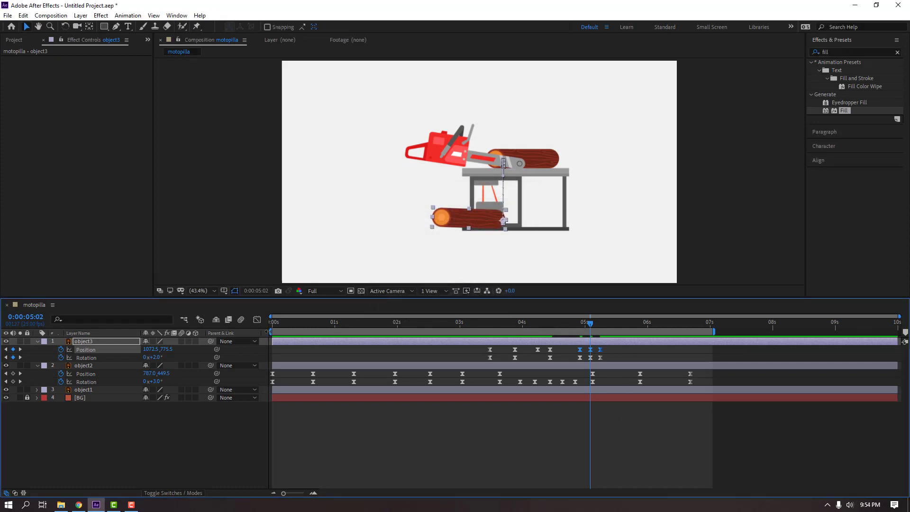
Preview the log's fall from about 4.5 seconds, restore the work area start to 0, and preview the whole animation
{"action": "mouse_move", "coordinate": [270, 332]}
{"action": "left_mouse_down"}
{"action": "mouse_move", "coordinate": [564, 332]}
{"action": "mouse_move", "coordinate": [551, 332]}
{"action": "left_mouse_up"}
{"action": "key", "text": "space"}
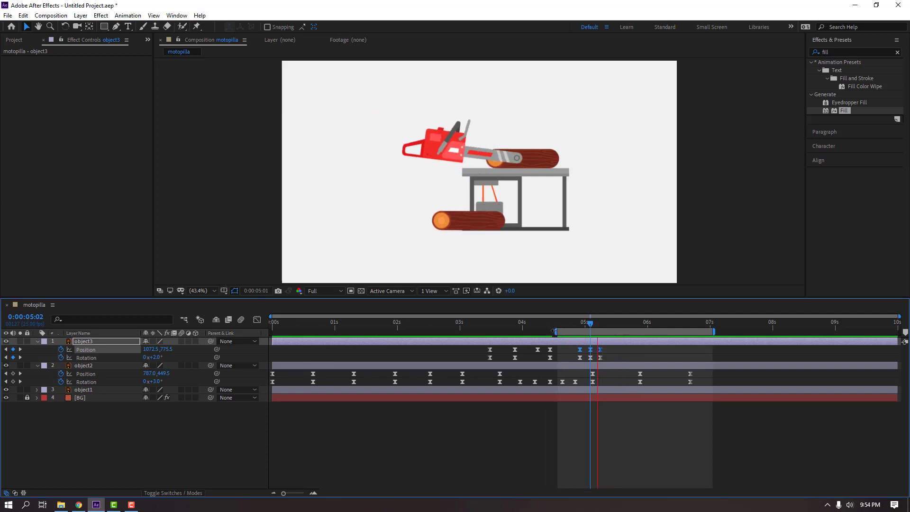
{"action": "double_click", "coordinate": [562, 332]}
{"action": "key", "text": "space"}
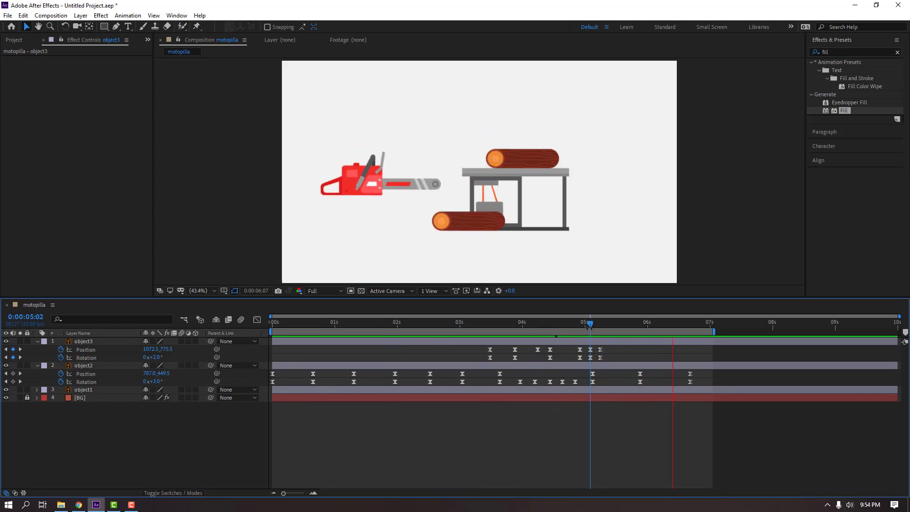
Draw a rounded rectangle with an 11 px stroke around the chainsaw's guide bar at 0:00:00:07
{"action": "left_click_drag", "start_coordinate": [571, 323], "coordinate": [227, 320]}
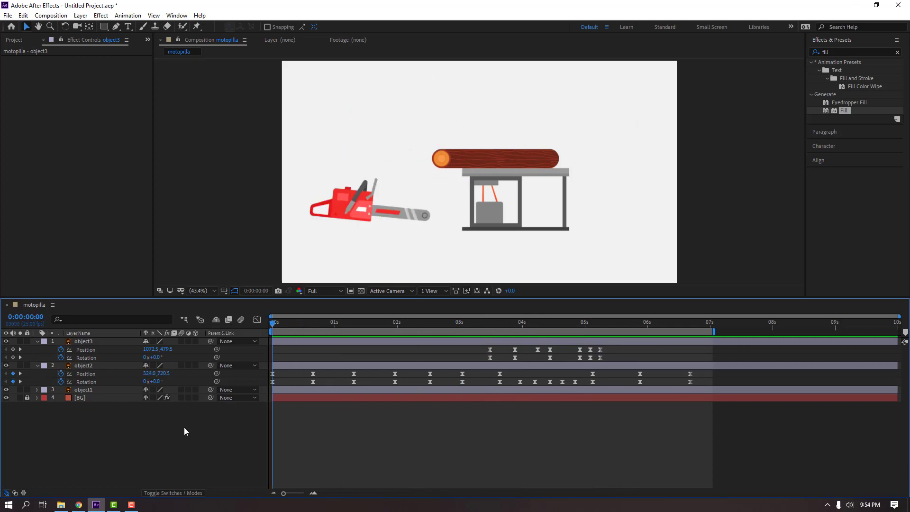
{"action": "mouse_move", "coordinate": [283, 320]}
{"action": "left_mouse_down"}
{"action": "mouse_move", "coordinate": [306, 322]}
{"action": "mouse_move", "coordinate": [290, 322]}
{"action": "left_mouse_up"}
{"action": "key", "text": "period"}
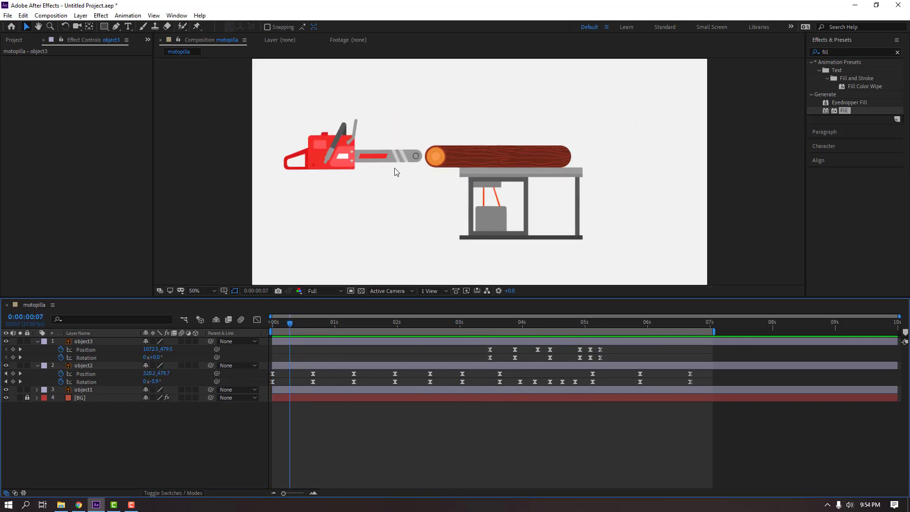
{"action": "key", "text": "period"}
{"action": "key", "text": "period"}
{"action": "left_click_drag", "start_coordinate": [310, 165], "coordinate": [383, 175]}
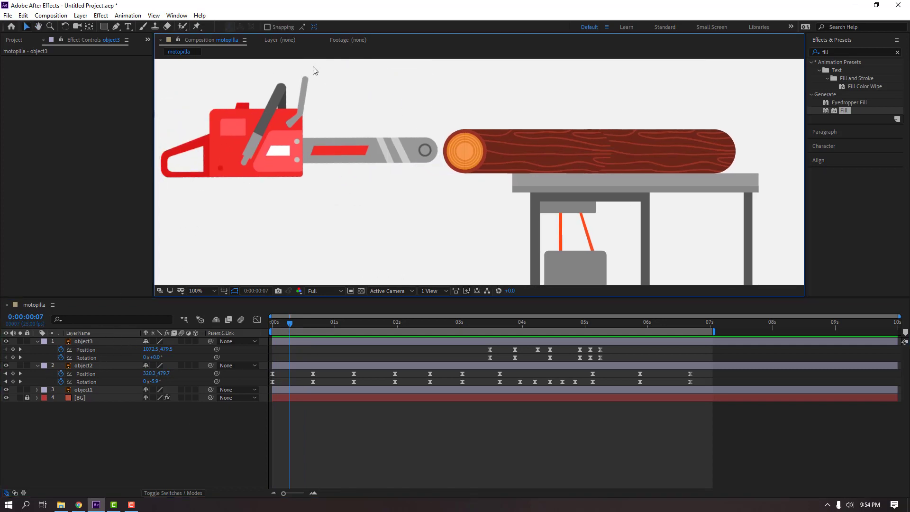
{"action": "key", "text": "period"}
{"action": "left_click", "coordinate": [104, 27]}
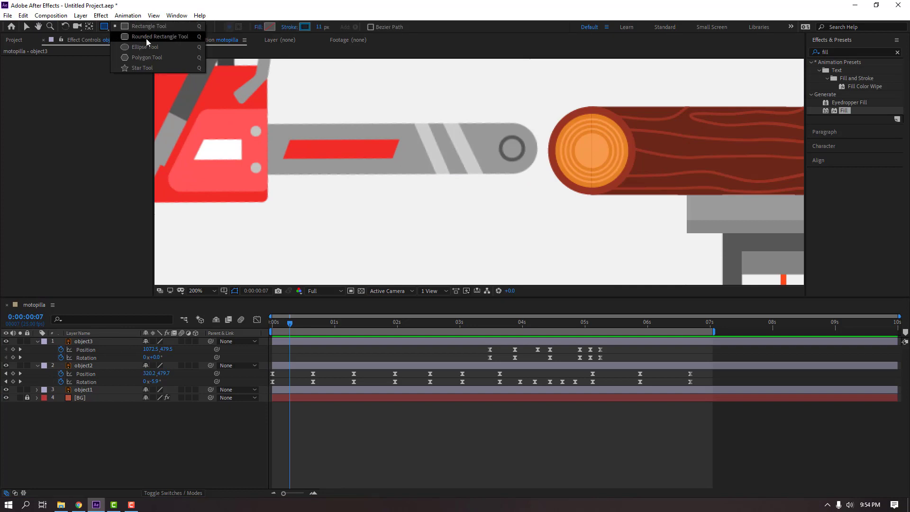
{"action": "left_click", "coordinate": [168, 38]}
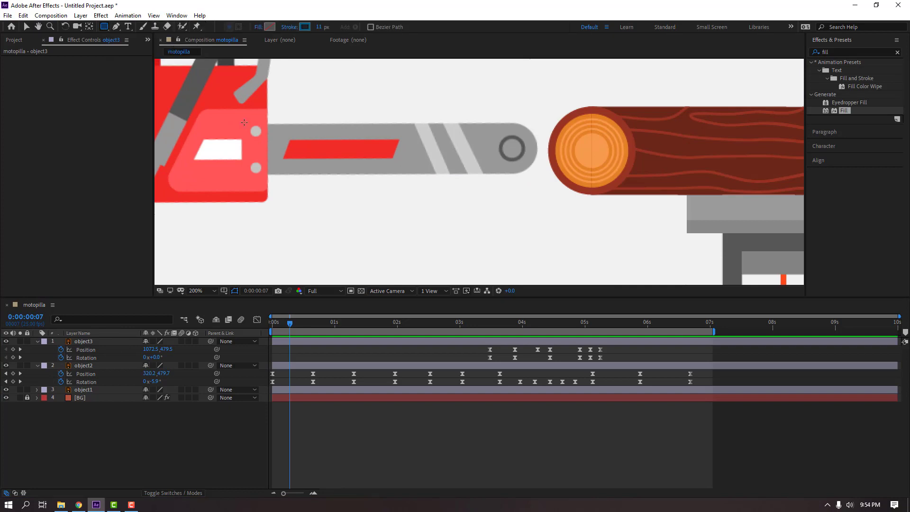
{"action": "left_click_drag", "start_coordinate": [245, 120], "coordinate": [544, 179]}
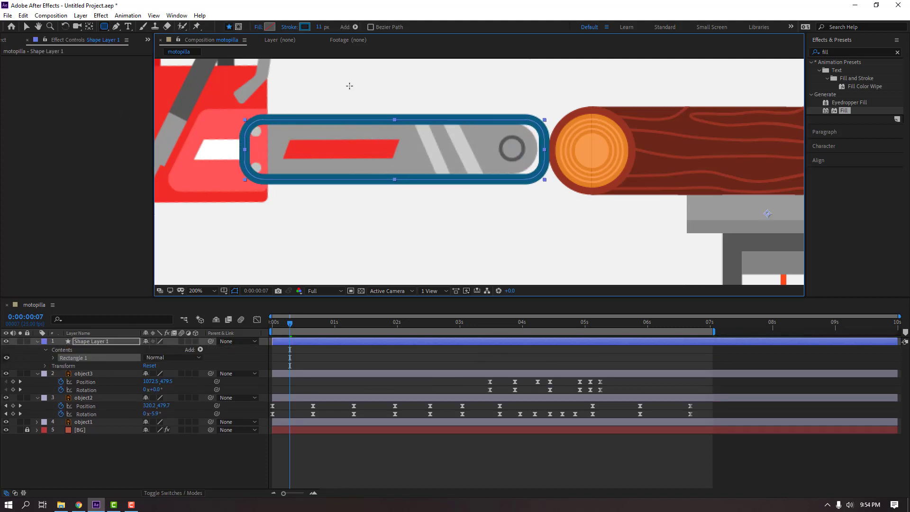
Set the rounded rectangle's stroke width to 5 px and recolor its stroke dark gray
{"action": "left_click_drag", "start_coordinate": [322, 29], "coordinate": [320, 27]}
{"action": "left_click", "coordinate": [38, 341]}
{"action": "left_click", "coordinate": [38, 341]}
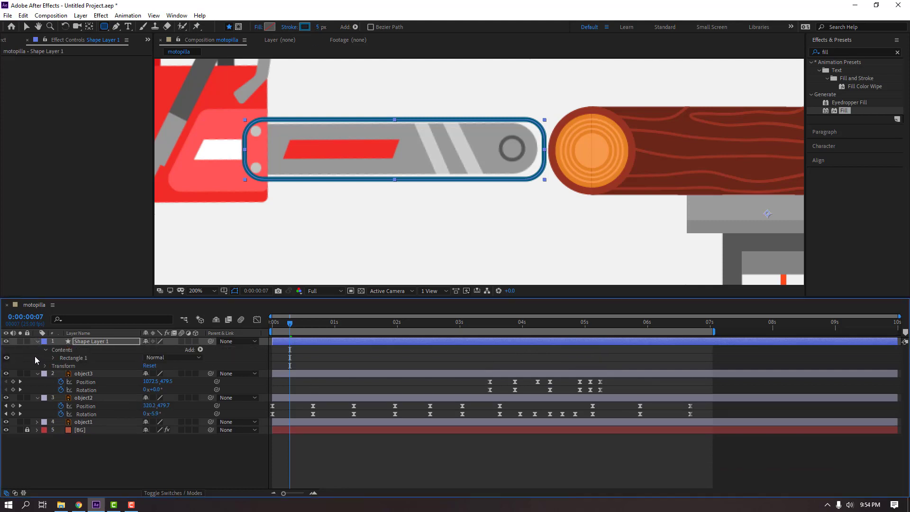
{"action": "left_click", "coordinate": [52, 358]}
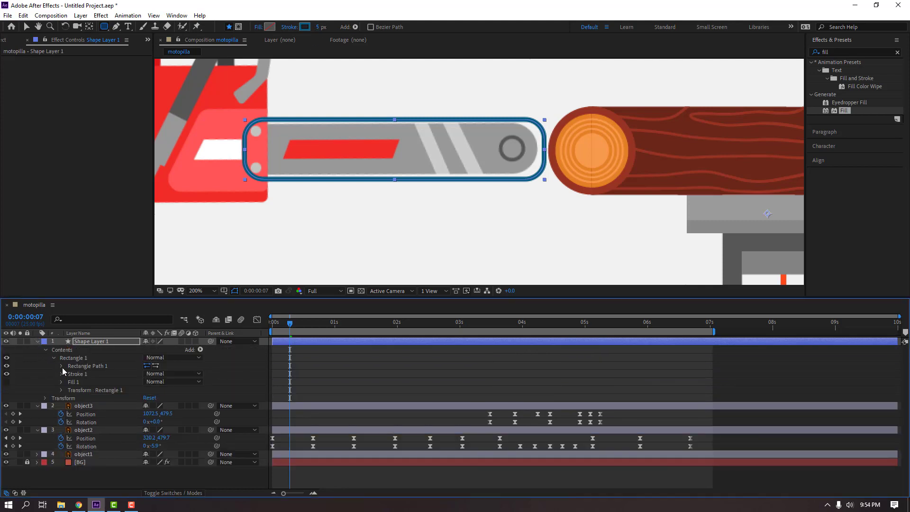
{"action": "left_click", "coordinate": [61, 375]}
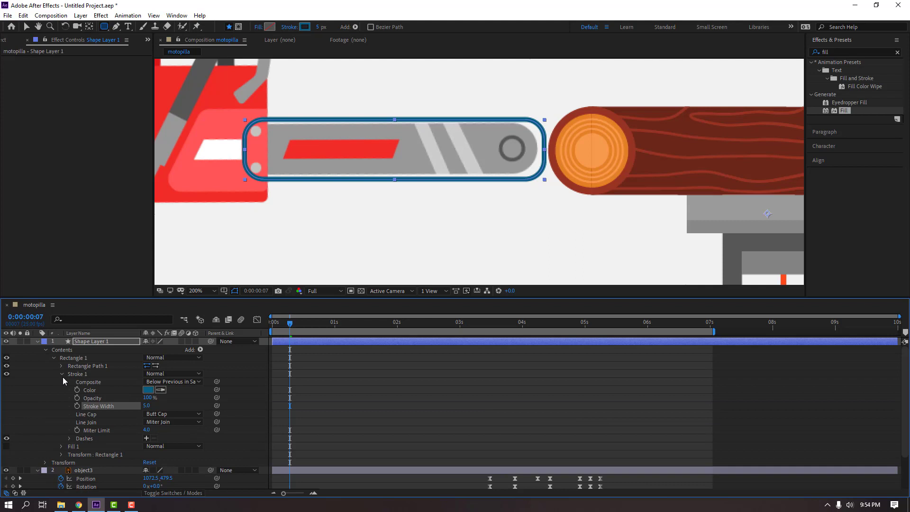
{"action": "left_click", "coordinate": [162, 390]}
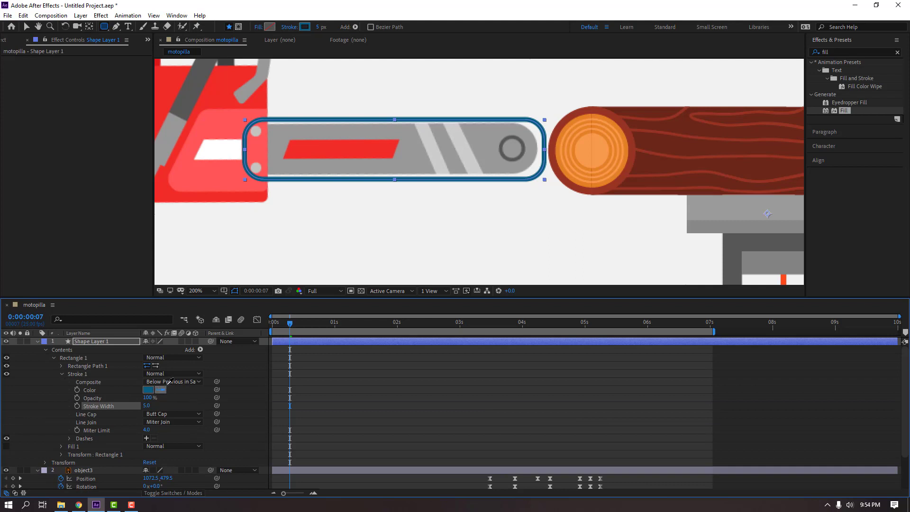
{"action": "left_click", "coordinate": [206, 193]}
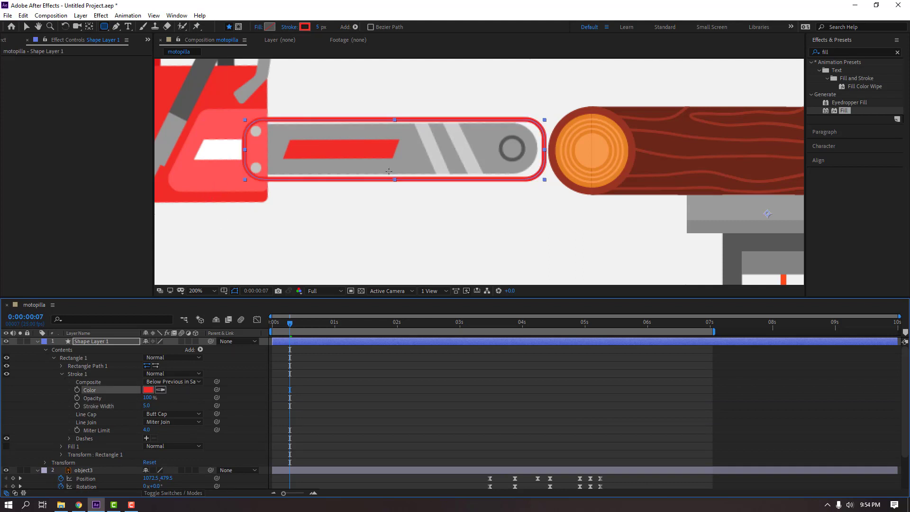
{"action": "left_click", "coordinate": [148, 389]}
{"action": "mouse_move", "coordinate": [207, 330]}
{"action": "left_mouse_down"}
{"action": "mouse_move", "coordinate": [134, 321]}
{"action": "mouse_move", "coordinate": [118, 334]}
{"action": "left_mouse_up"}
{"action": "left_click", "coordinate": [306, 249]}
Add dashes to the rounded rectangle's stroke and set the Dash length to 6
{"action": "scroll", "coordinate": [205, 426], "scroll_direction": "down", "scroll_amount": 1}
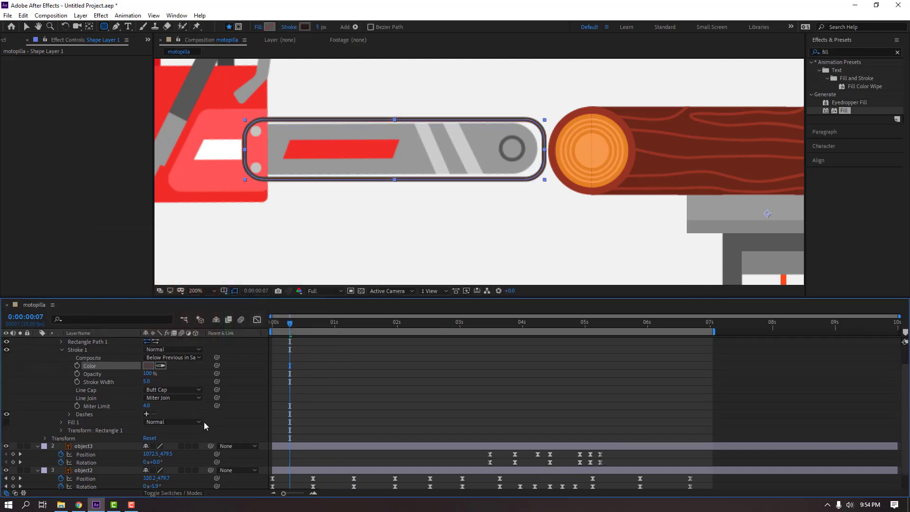
{"action": "left_click", "coordinate": [147, 414]}
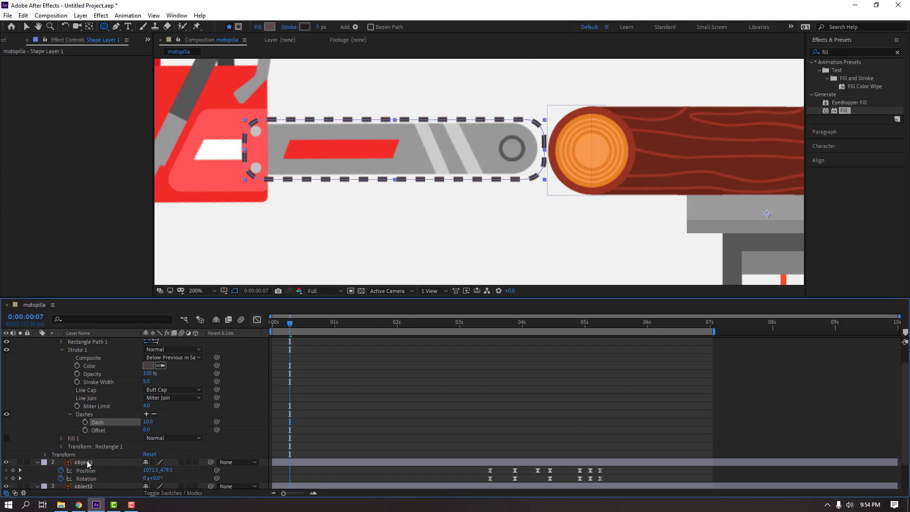
{"action": "left_click", "coordinate": [183, 424]}
{"action": "scroll", "coordinate": [301, 209], "scroll_direction": "down", "scroll_amount": 2}
{"action": "scroll", "coordinate": [255, 222], "scroll_direction": "up", "scroll_amount": 2}
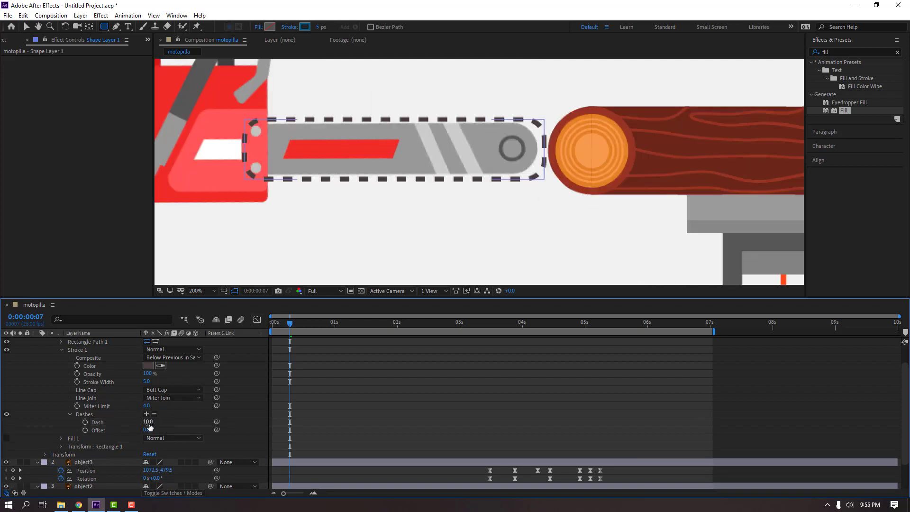
{"action": "left_click_drag", "start_coordinate": [148, 426], "coordinate": [140, 425]}
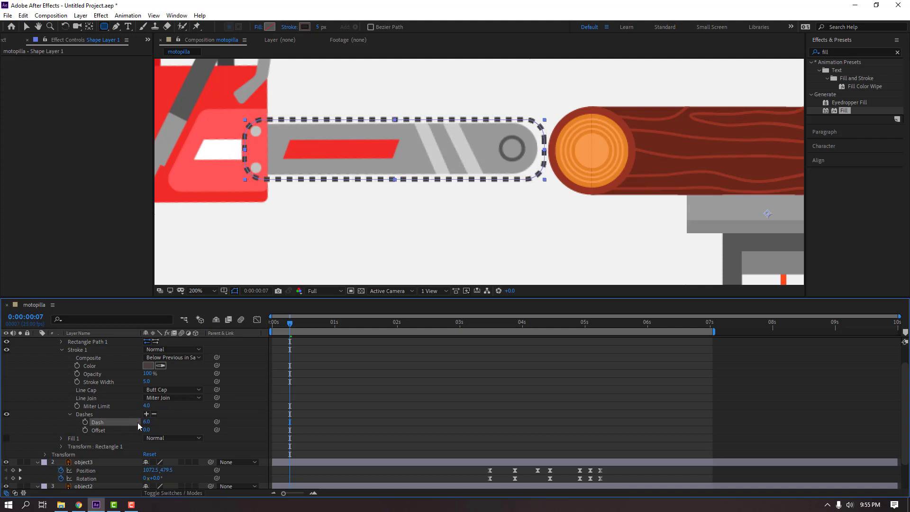
Try Round Cap as the line cap of the dashed stroke
{"action": "left_click", "coordinate": [160, 393]}
{"action": "left_click", "coordinate": [165, 412]}
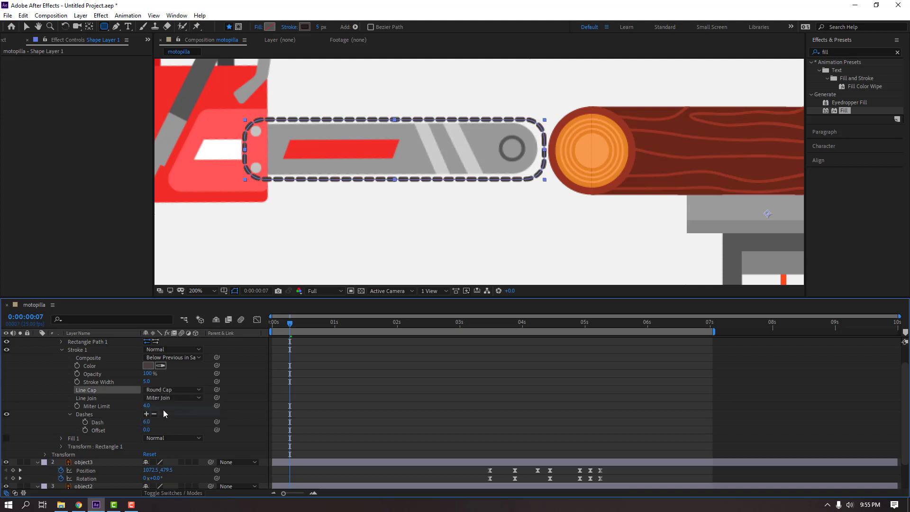
{"action": "left_click", "coordinate": [213, 428]}
{"action": "scroll", "coordinate": [225, 193], "scroll_direction": "down", "scroll_amount": 1}
{"action": "scroll", "coordinate": [363, 184], "scroll_direction": "up", "scroll_amount": 1}
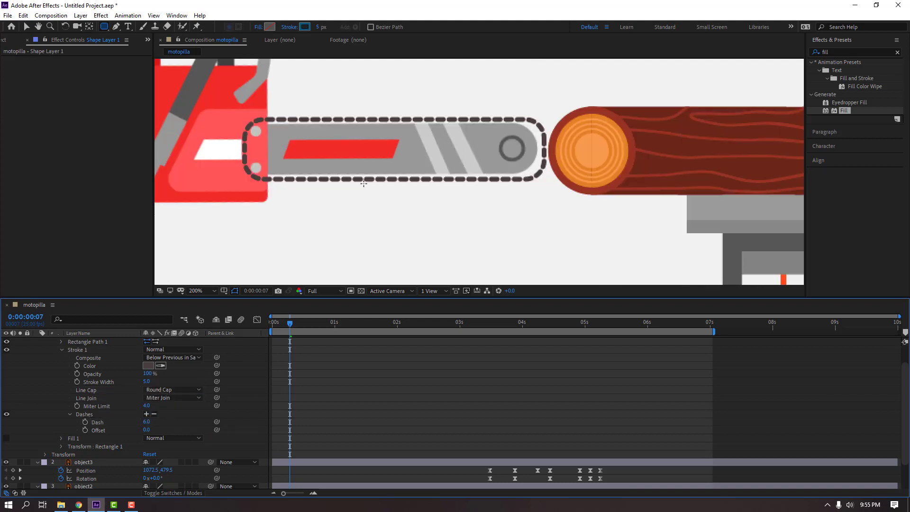
Set the dashed stroke's line cap to Projecting Cap and its Dash length to 9
{"action": "left_click", "coordinate": [178, 390]}
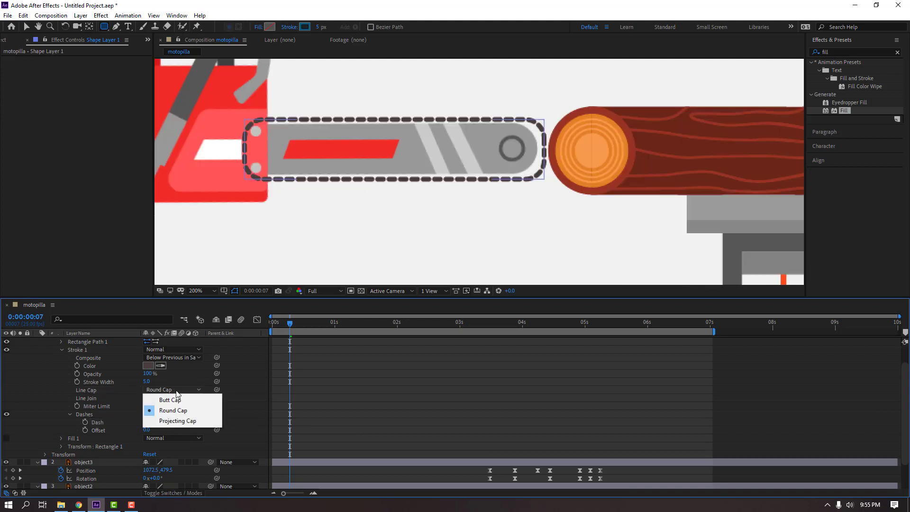
{"action": "left_click", "coordinate": [179, 422]}
{"action": "left_click", "coordinate": [450, 429]}
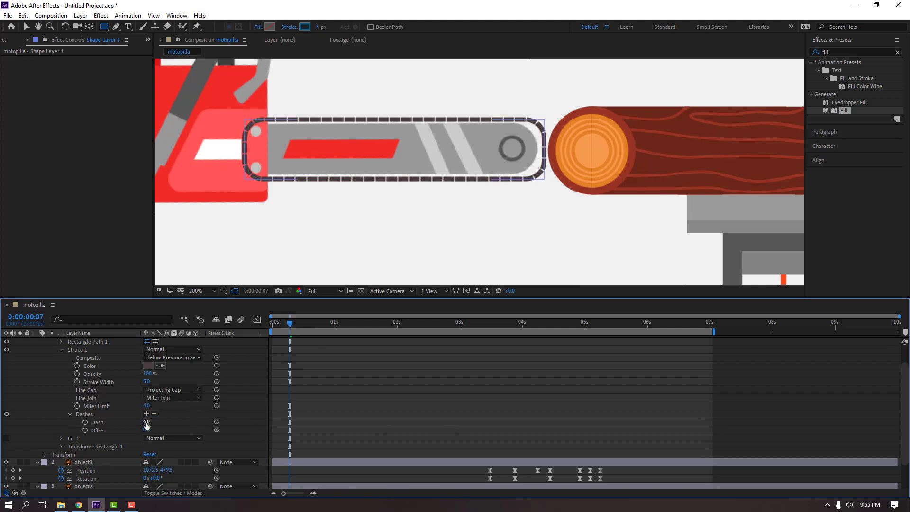
{"action": "left_click_drag", "start_coordinate": [145, 421], "coordinate": [146, 422]}
{"action": "left_click", "coordinate": [191, 432]}
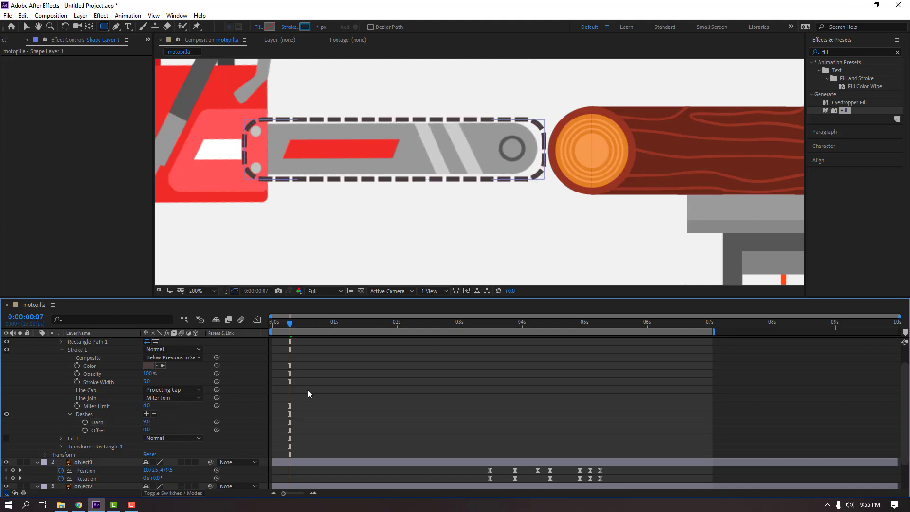
Collapse Shape Layer 1 and move it below the object2 layer in the stacking order
{"action": "scroll", "coordinate": [53, 382], "scroll_direction": "up", "scroll_amount": 3}
{"action": "left_click", "coordinate": [37, 341]}
{"action": "left_click_drag", "start_coordinate": [93, 341], "coordinate": [107, 389]}
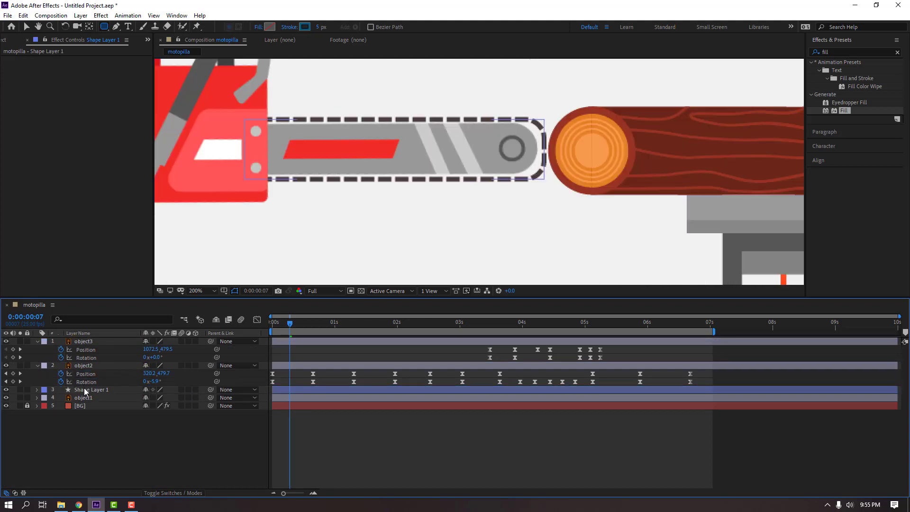
Nudge the chain outline slightly left around the guide bar and set its stroke width to 3 px
{"action": "left_click", "coordinate": [87, 390]}
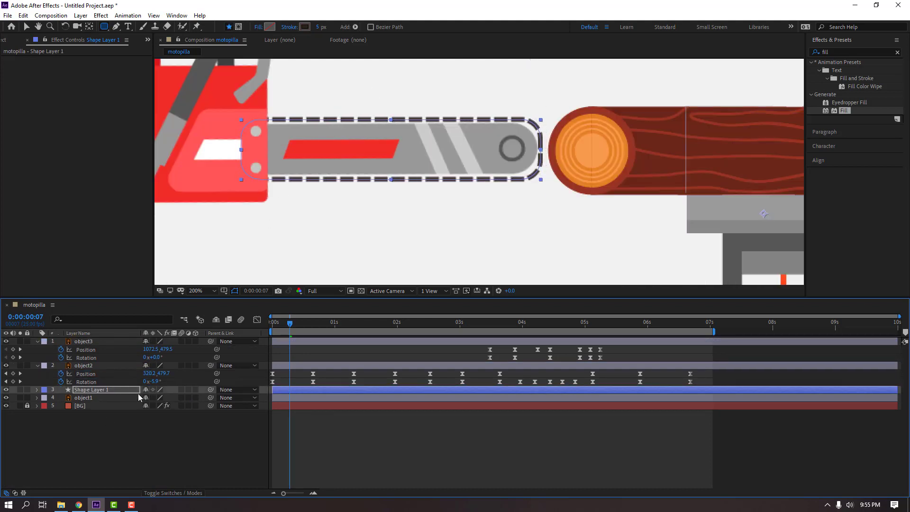
{"action": "left_click", "coordinate": [322, 28]}
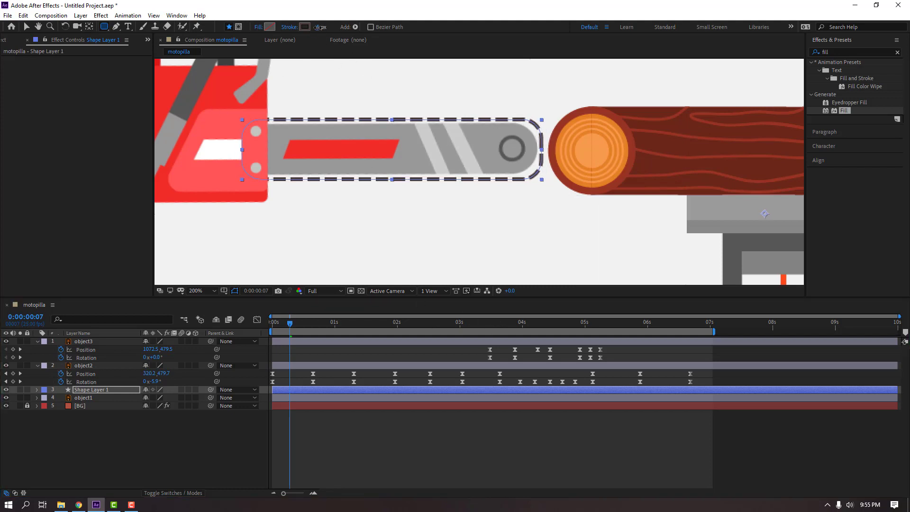
{"action": "type", "text": "3"}
{"action": "key", "text": "Return"}
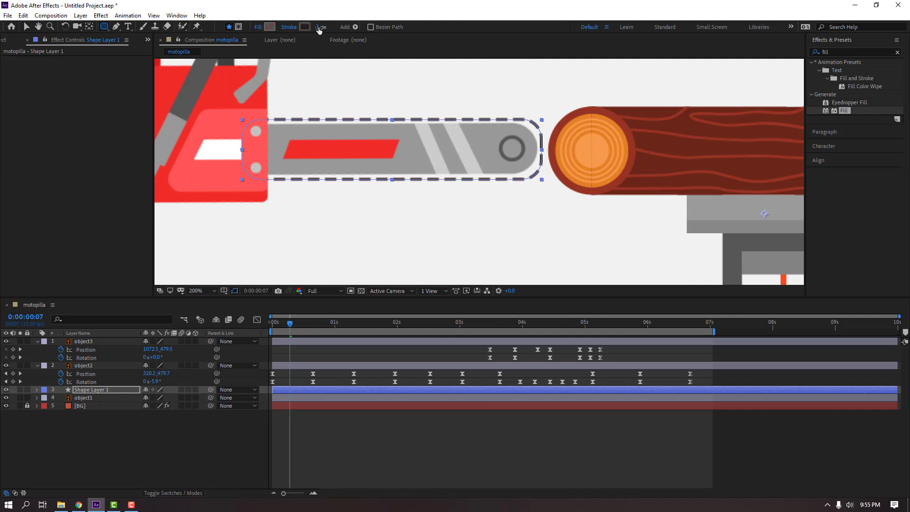
{"action": "left_click", "coordinate": [436, 448]}
{"action": "scroll", "coordinate": [263, 163], "scroll_direction": "down", "scroll_amount": 4}
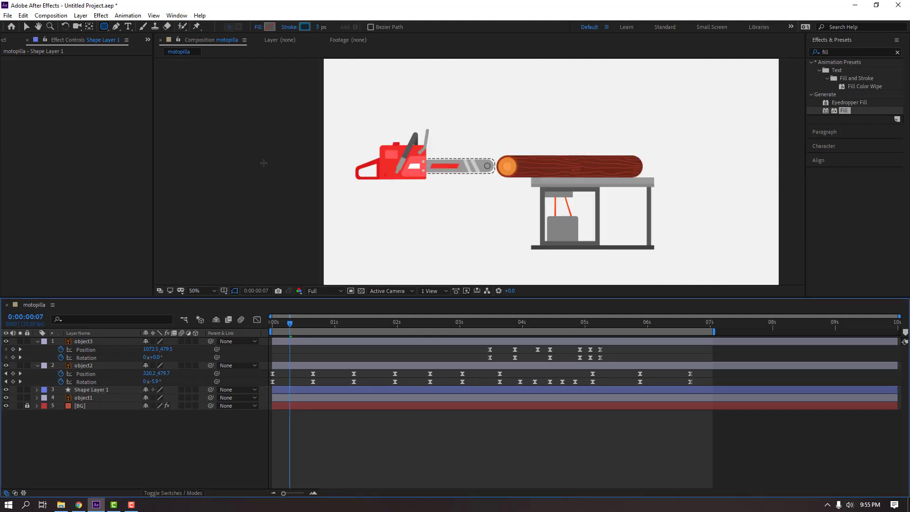
{"action": "scroll", "coordinate": [240, 192], "scroll_direction": "up", "scroll_amount": 5}
{"action": "scroll", "coordinate": [333, 212], "scroll_direction": "down", "scroll_amount": 1}
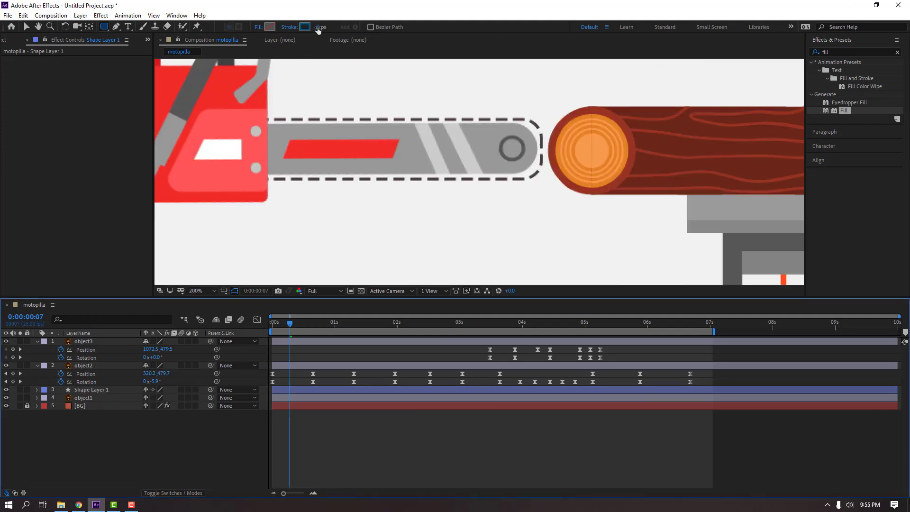
Parent Shape Layer 1 to the object2 layer and preview the animation
{"action": "left_click_drag", "start_coordinate": [318, 29], "coordinate": [320, 31]}
{"action": "key", "text": "ctrl+z"}
{"action": "scroll", "coordinate": [44, 396], "scroll_direction": "up", "scroll_amount": 2}
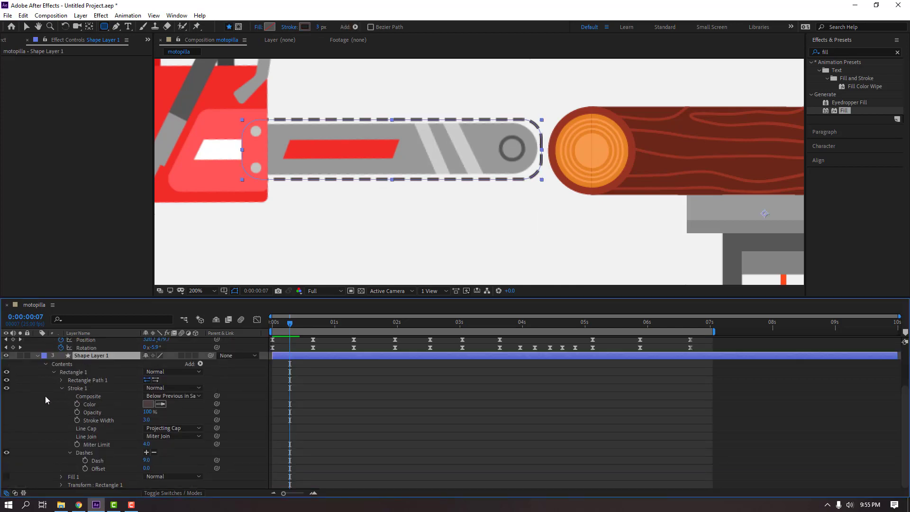
{"action": "scroll", "coordinate": [92, 379], "scroll_direction": "up", "scroll_amount": 1}
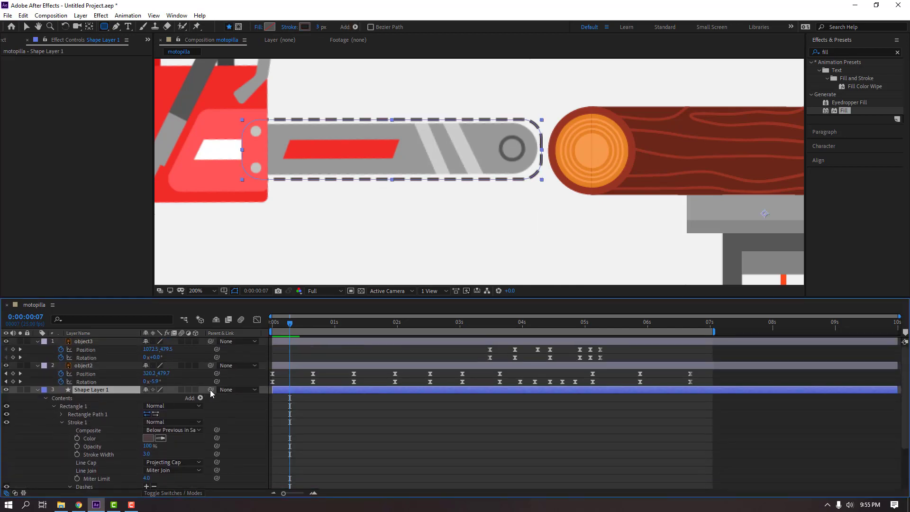
{"action": "left_click_drag", "start_coordinate": [149, 384], "coordinate": [86, 366]}
{"action": "scroll", "coordinate": [353, 269], "scroll_direction": "down", "scroll_amount": 4}
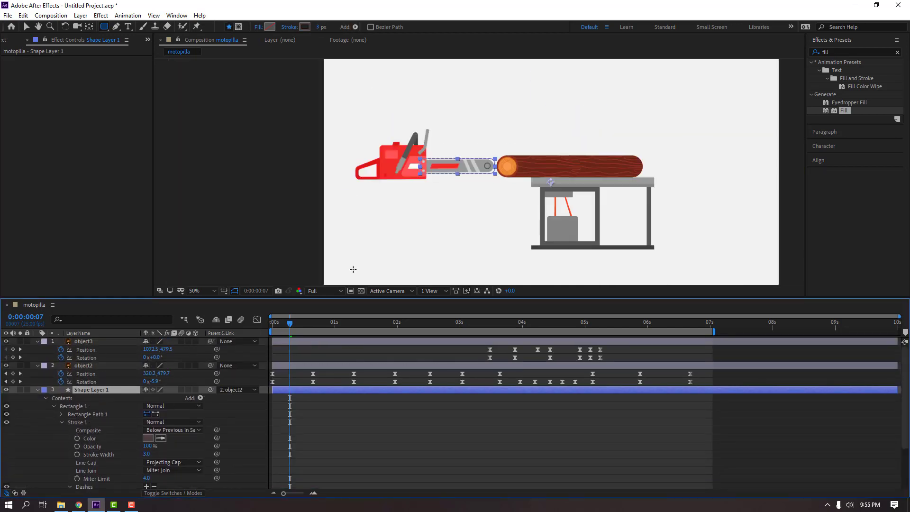
{"action": "left_click", "coordinate": [348, 422]}
{"action": "left_click_drag", "start_coordinate": [415, 211], "coordinate": [395, 207]}
{"action": "left_click", "coordinate": [223, 376]}
{"action": "key", "text": "space"}
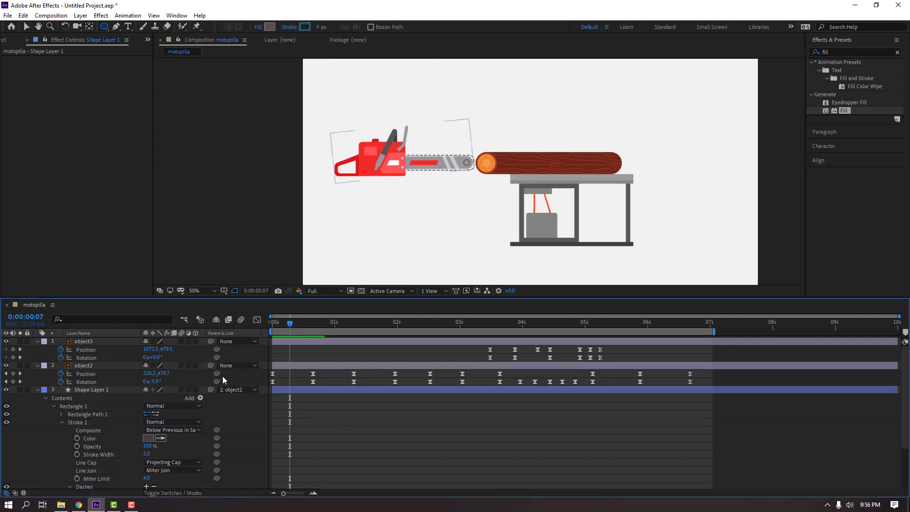
Keyframe the chain's dash Offset at 0 at 0:00:00:07 and at 500 at 0:00:05:16, and preview the result
{"action": "mouse_move", "coordinate": [307, 324]}
{"action": "left_mouse_down"}
{"action": "mouse_move", "coordinate": [434, 321]}
{"action": "mouse_move", "coordinate": [278, 325]}
{"action": "mouse_move", "coordinate": [290, 323]}
{"action": "left_mouse_up"}
{"action": "scroll", "coordinate": [195, 426], "scroll_direction": "down", "scroll_amount": 2}
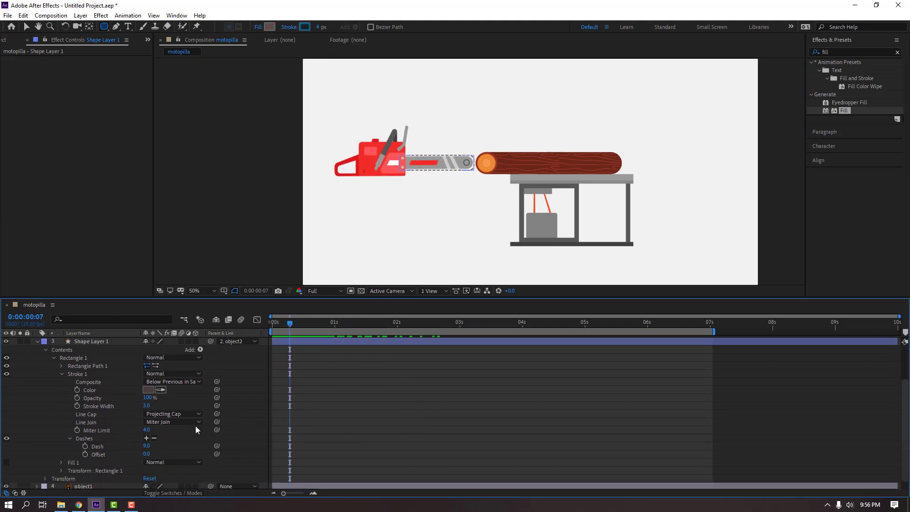
{"action": "left_click", "coordinate": [85, 455]}
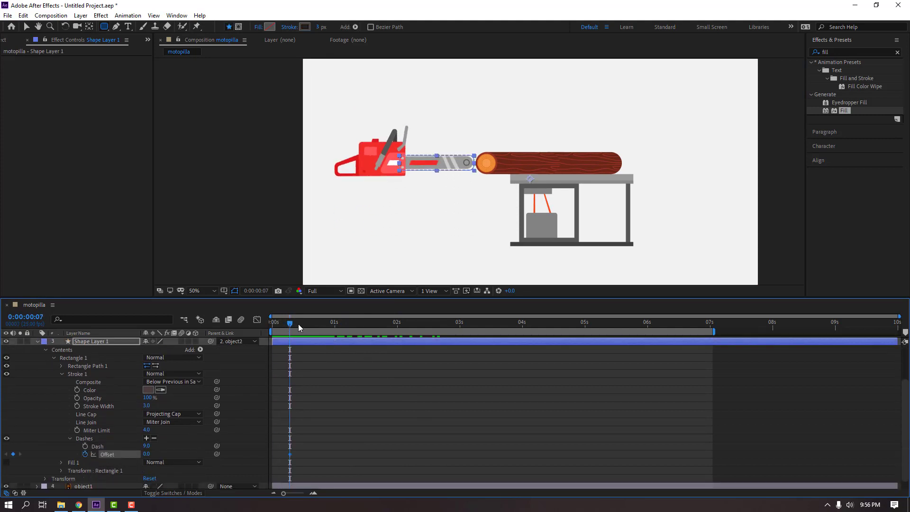
{"action": "left_click_drag", "start_coordinate": [298, 324], "coordinate": [623, 334]}
{"action": "left_click", "coordinate": [157, 454]}
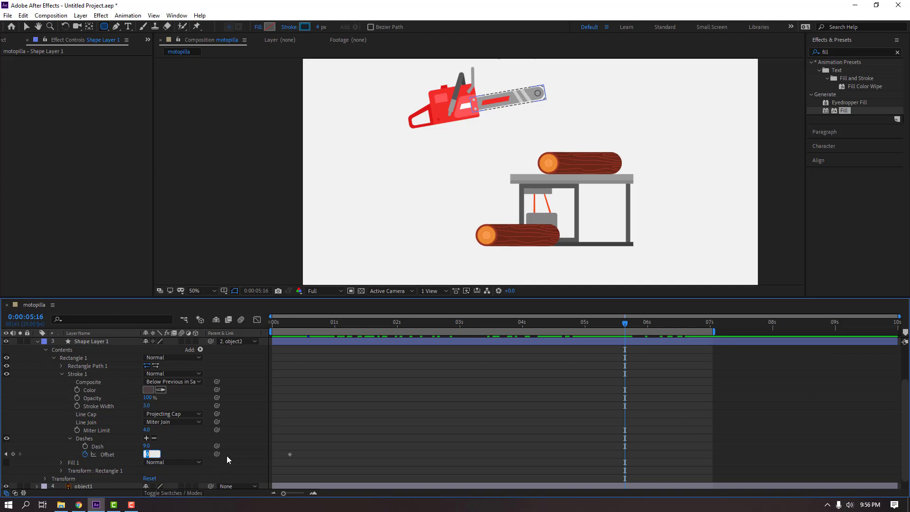
{"action": "type", "text": "500"}
{"action": "key", "text": "Return"}
{"action": "key", "text": "space"}
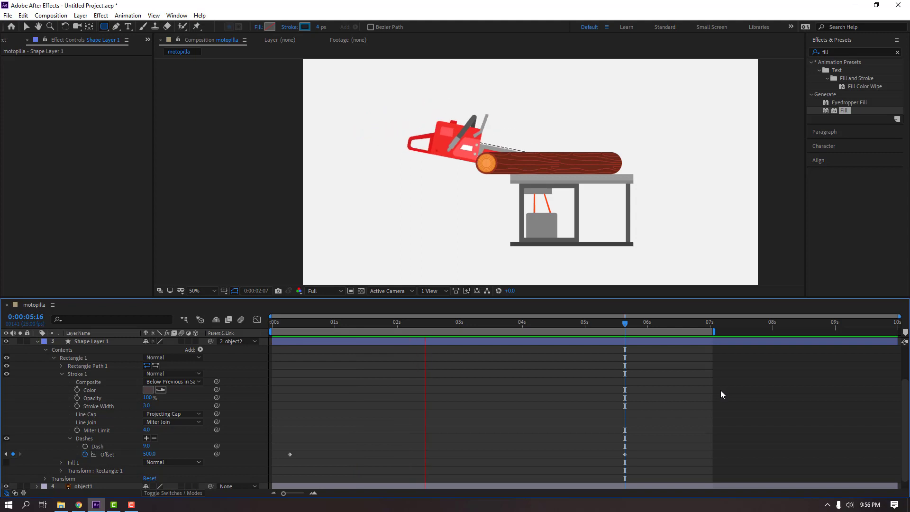
Set the chain's dash Offset at 0:00:05:16 to 900 and preview the animation
{"action": "left_click", "coordinate": [145, 455]}
{"action": "type", "text": "90"}
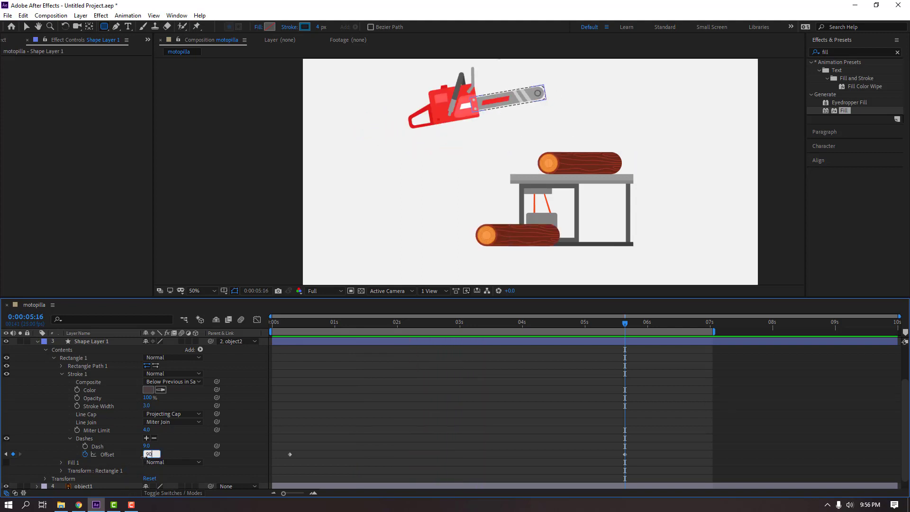
{"action": "type", "text": "0"}
{"action": "key", "text": "Return"}
{"action": "key", "text": "space"}
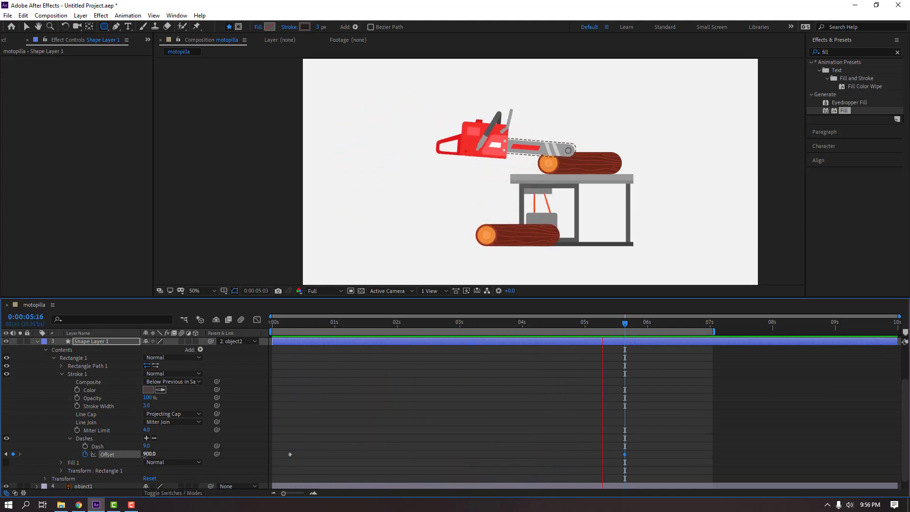
Add a dash Offset keyframe with the value 200 at 0:00:06:09
{"action": "left_click", "coordinate": [627, 327]}
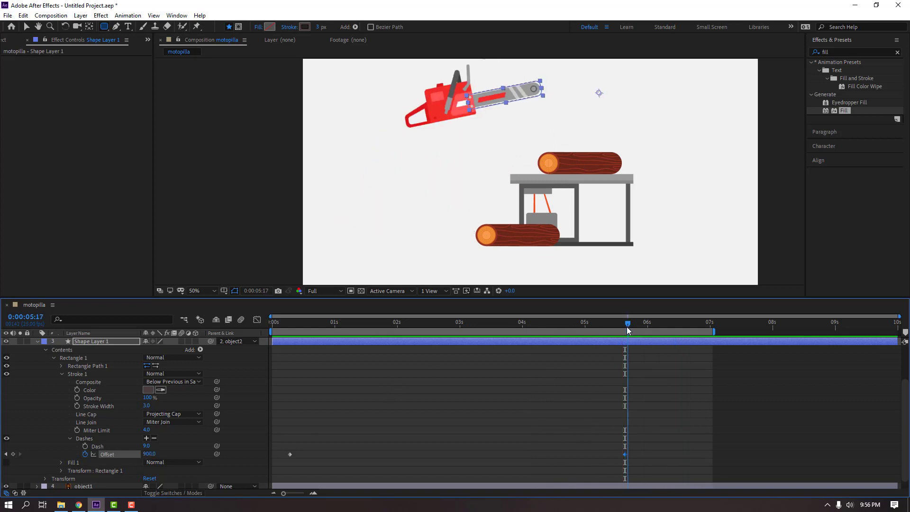
{"action": "left_click_drag", "start_coordinate": [627, 326], "coordinate": [667, 326]}
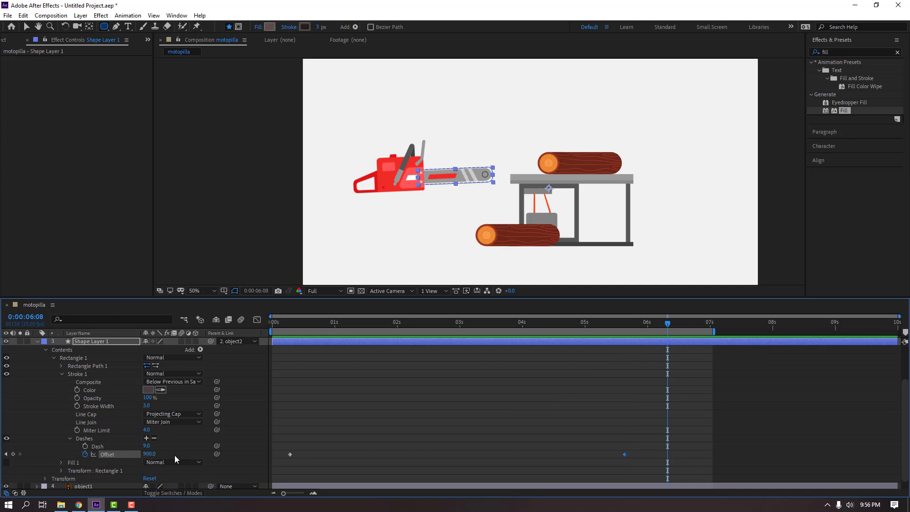
{"action": "mouse_move", "coordinate": [667, 325]}
{"action": "left_mouse_down"}
{"action": "mouse_move", "coordinate": [620, 325]}
{"action": "mouse_move", "coordinate": [684, 326]}
{"action": "left_mouse_up"}
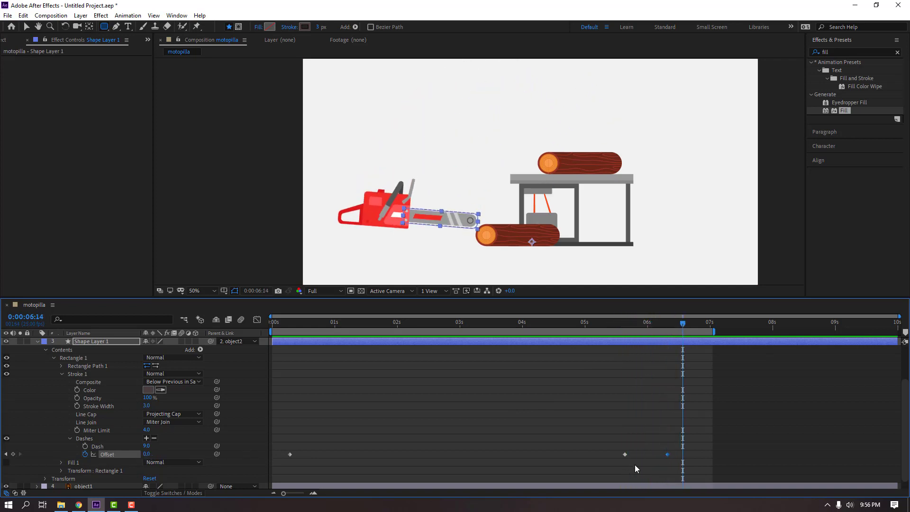
{"action": "left_click_drag", "start_coordinate": [623, 330], "coordinate": [671, 338]}
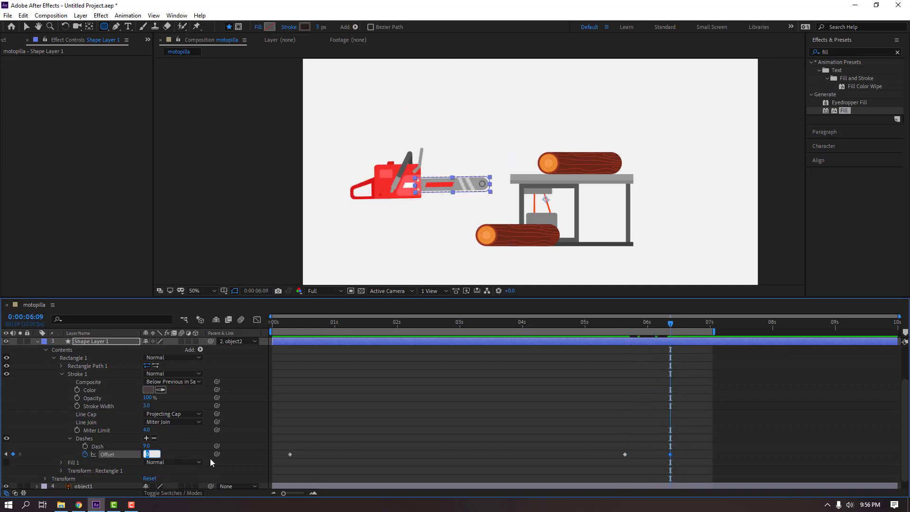
{"action": "type", "text": "200"}
{"action": "key", "text": "Return"}
Add a dash Offset keyframe of 0 at 0:00:07:00 and start previewing the animation
{"action": "left_click_drag", "start_coordinate": [621, 327], "coordinate": [704, 328]}
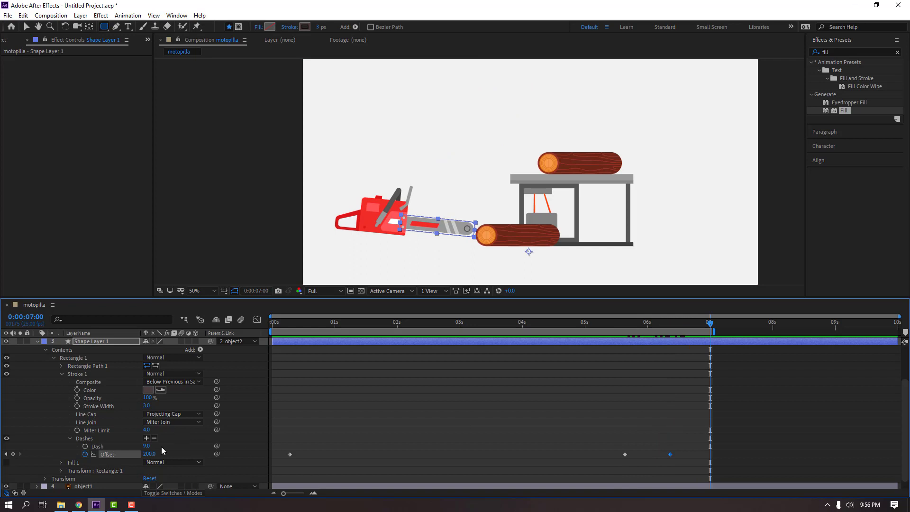
{"action": "left_click", "coordinate": [528, 416]}
{"action": "scroll", "coordinate": [403, 237], "scroll_direction": "up", "scroll_amount": 2}
{"action": "scroll", "coordinate": [397, 231], "scroll_direction": "down", "scroll_amount": 1}
{"action": "key", "text": "space"}
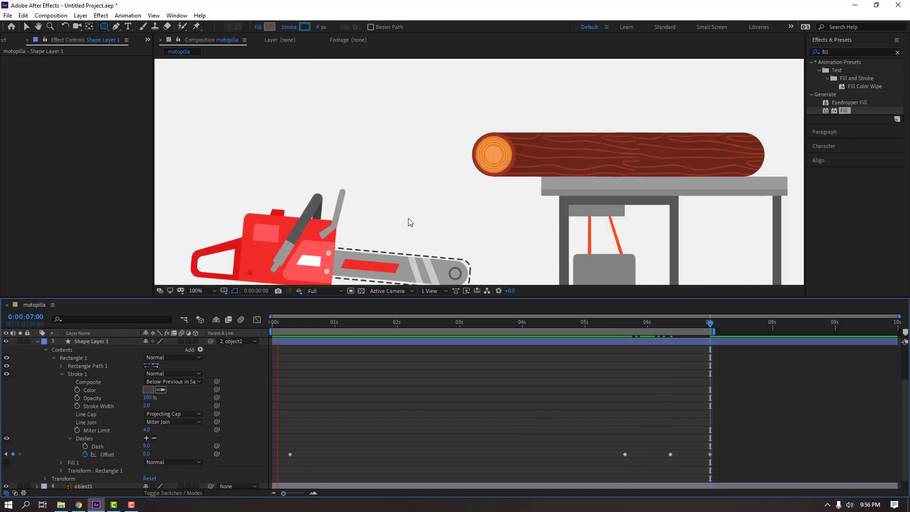
Watch the preview in a maximized composition view with the magnification set to Fit up to 100%
{"action": "scroll", "coordinate": [422, 217], "scroll_direction": "down", "scroll_amount": 1}
{"action": "key", "text": "grave"}
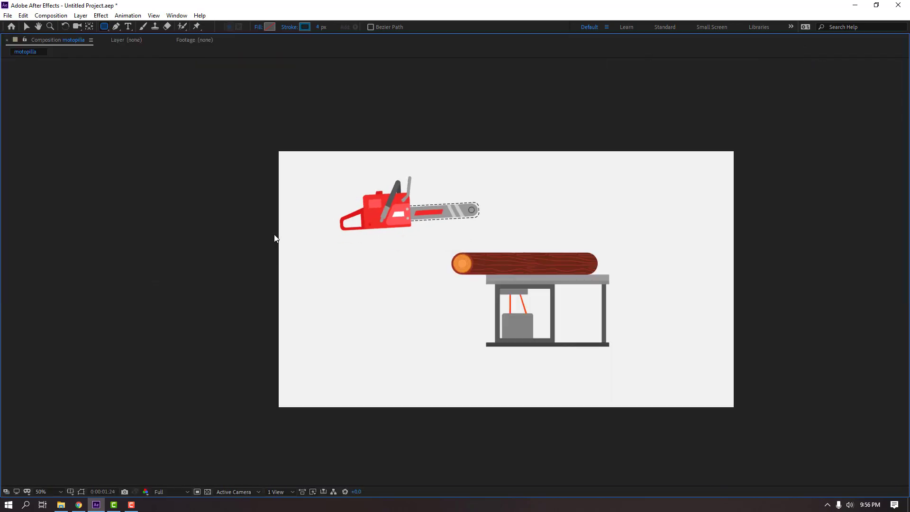
{"action": "left_click", "coordinate": [48, 490]}
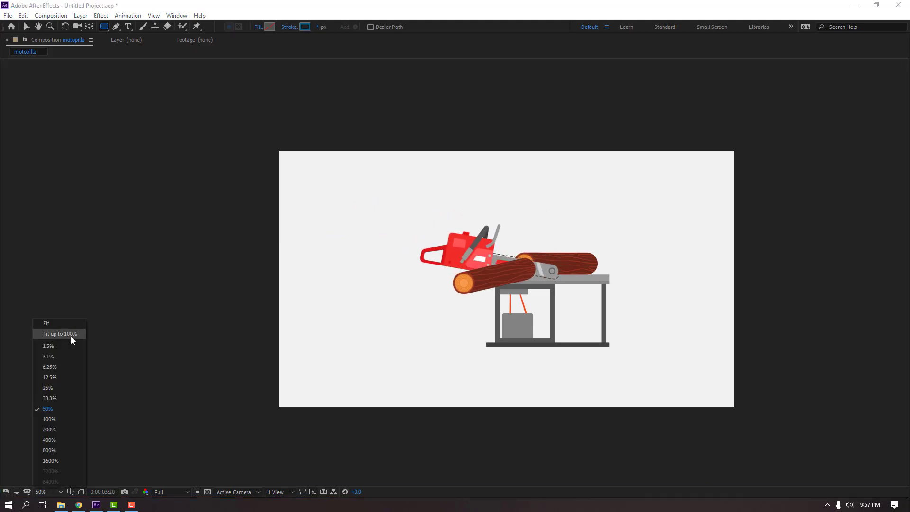
{"action": "left_click", "coordinate": [71, 335]}
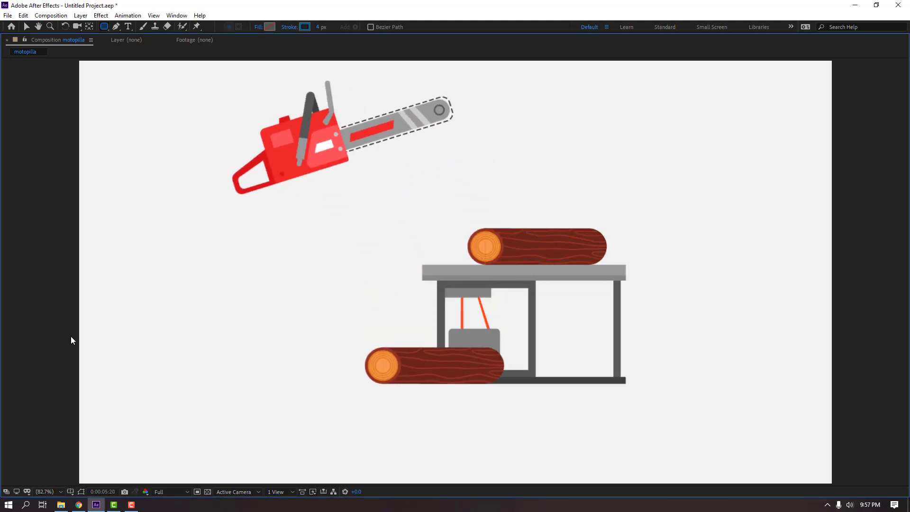